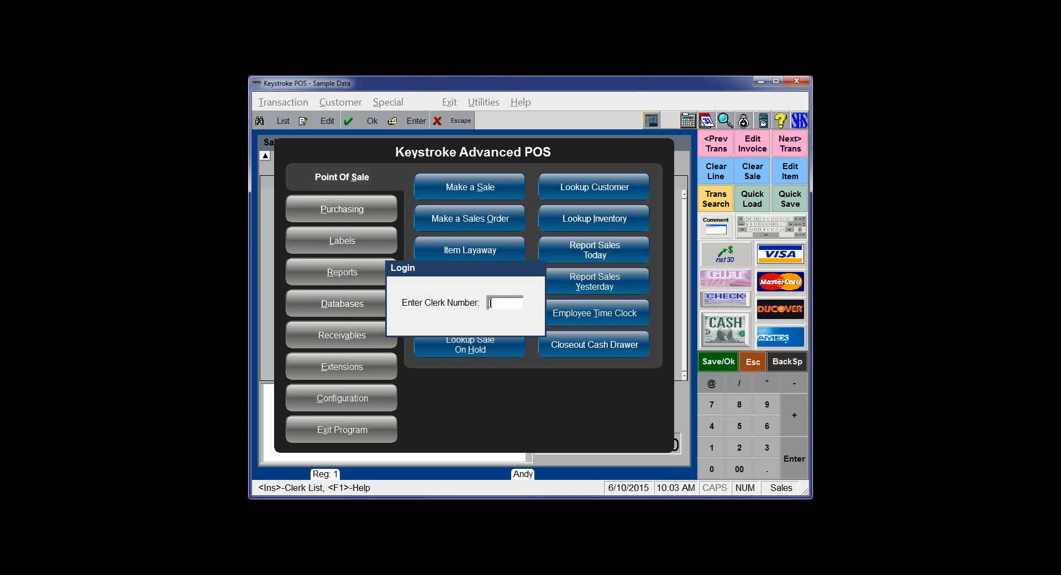
- Log in as clerk 1, exit to the logo screen, then log in again as clerk 1
{"action": "type", "text": "1"}
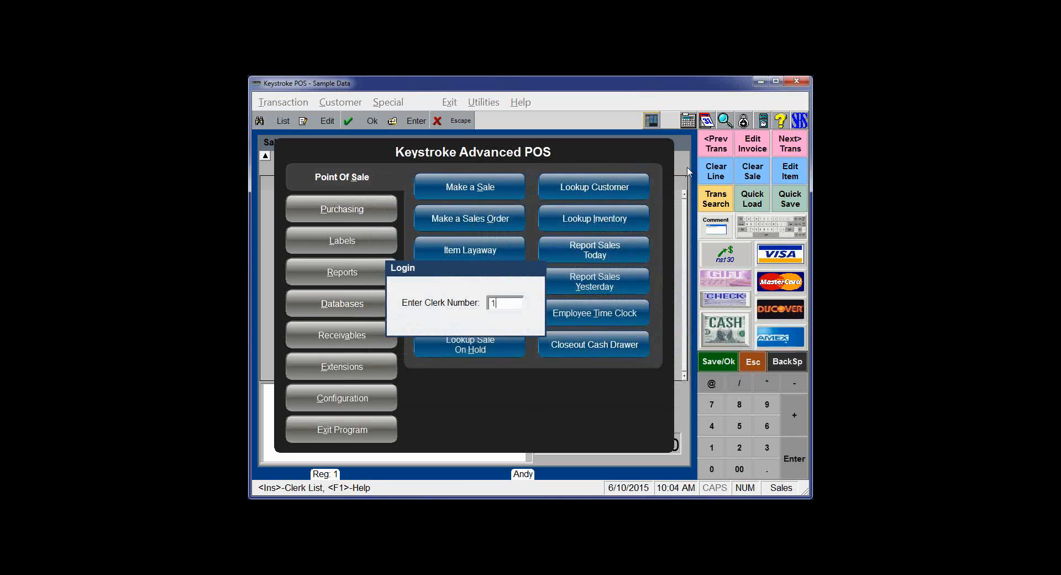
{"action": "key", "text": "Return"}
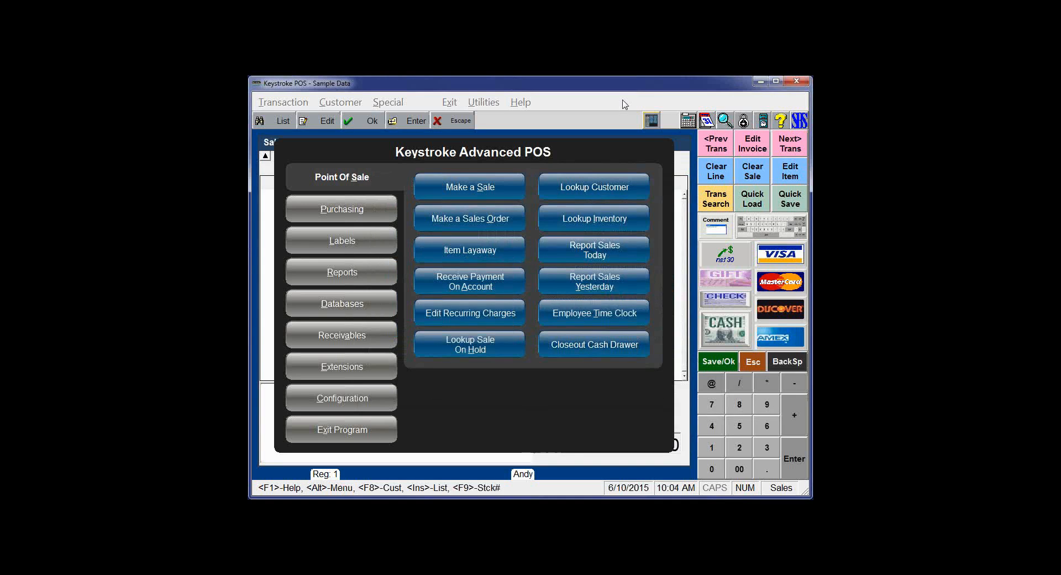
{"action": "left_click", "coordinate": [342, 431]}
{"action": "type", "text": "1"}
{"action": "key", "text": "Return"}
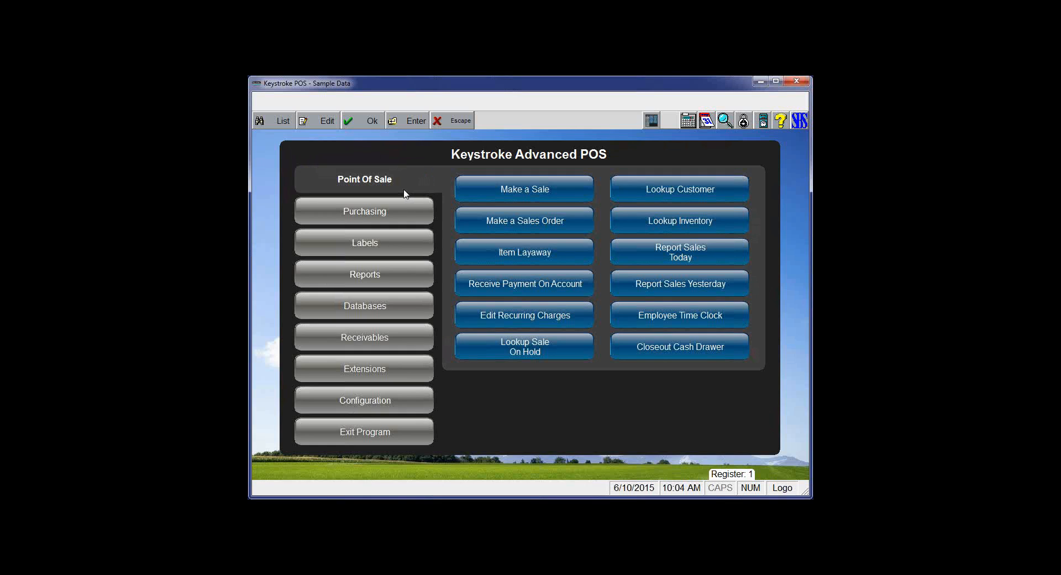
- Start an Item Layaway sale, then open the Clerks database from the navigation menu
{"action": "left_click", "coordinate": [510, 254]}
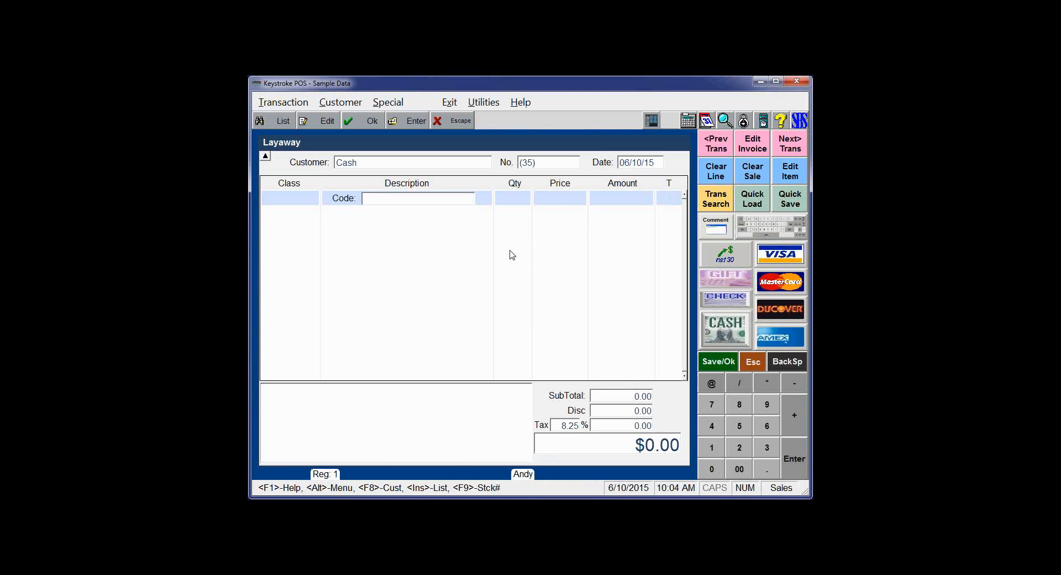
{"action": "left_click", "coordinate": [652, 122]}
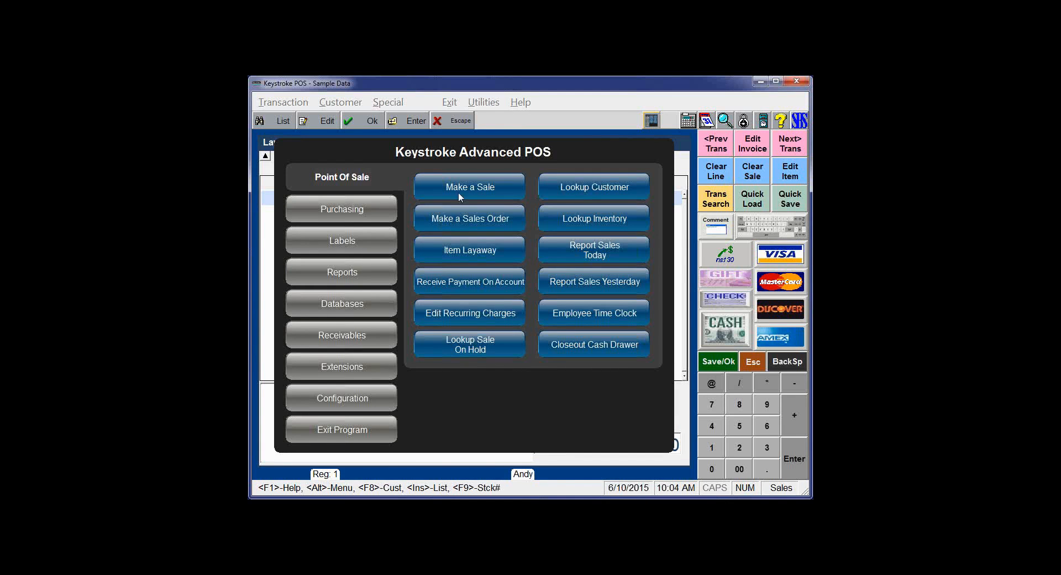
{"action": "left_click", "coordinate": [347, 304]}
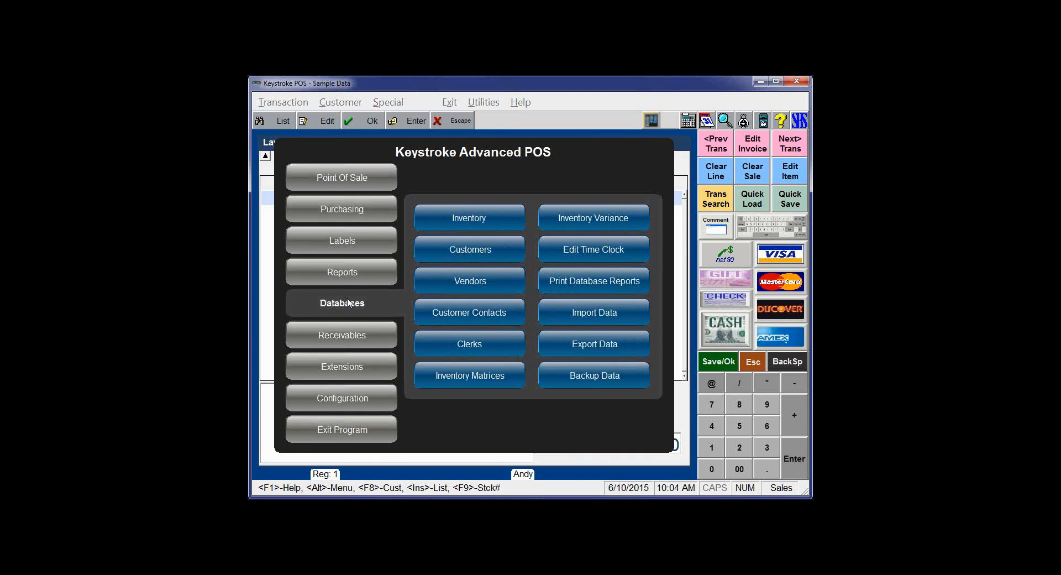
{"action": "left_click", "coordinate": [460, 343]}
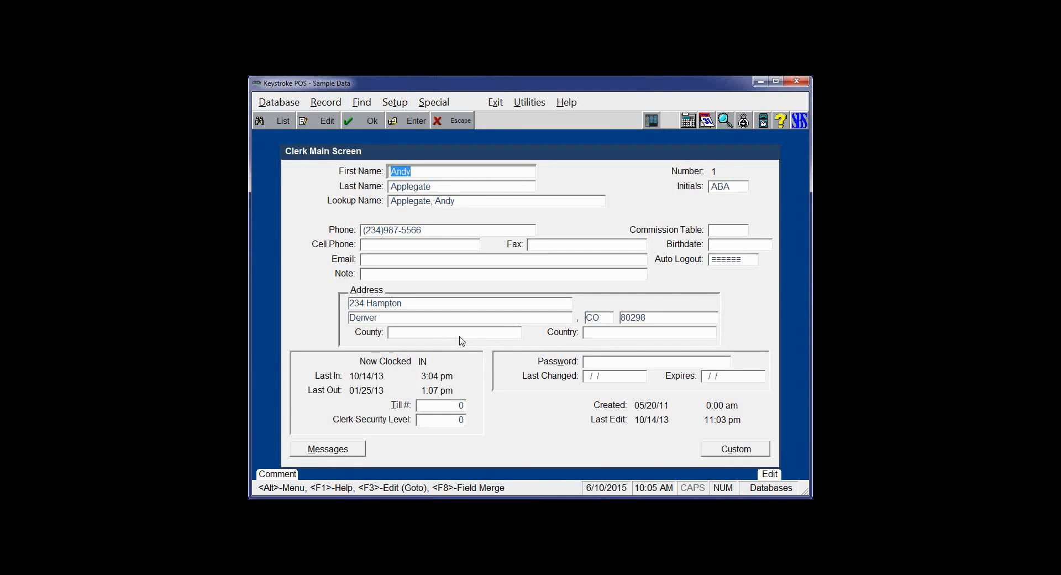
- Switch to the Sales Manager, then to the Database Manager module
{"action": "left_click", "coordinate": [496, 102]}
{"action": "left_click", "coordinate": [501, 143]}
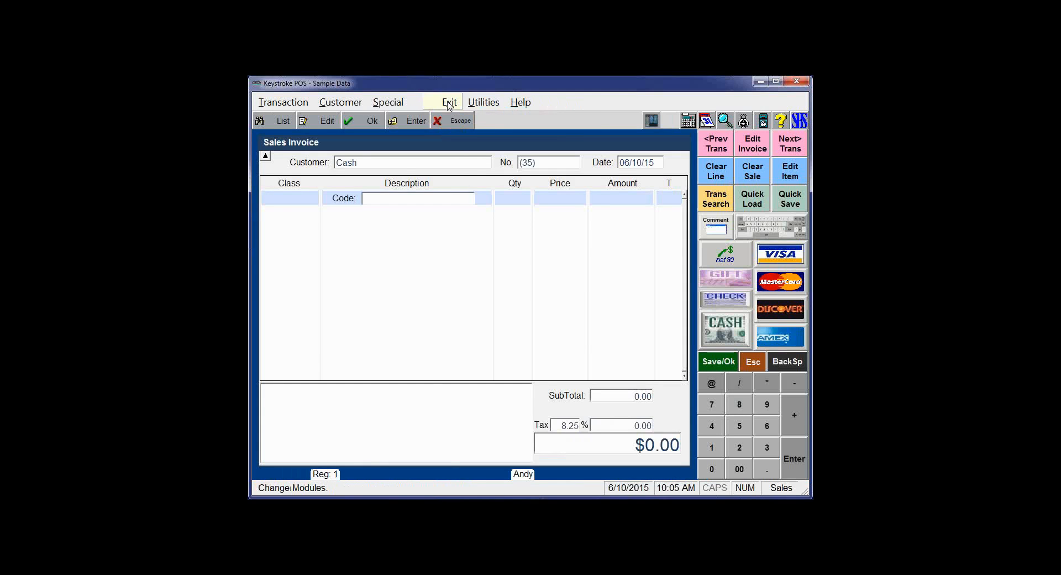
{"action": "left_click", "coordinate": [449, 103]}
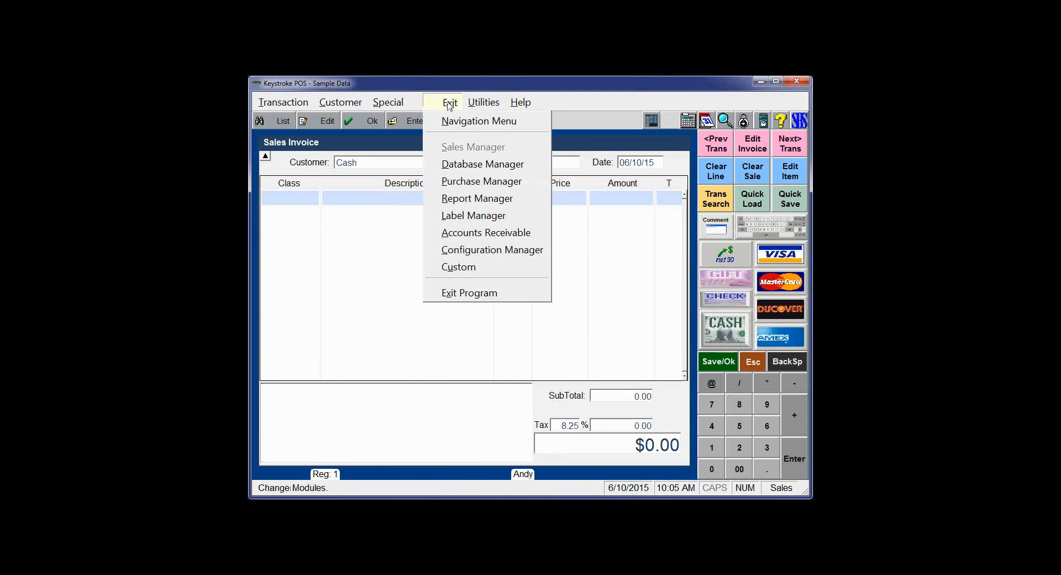
{"action": "left_click", "coordinate": [456, 166]}
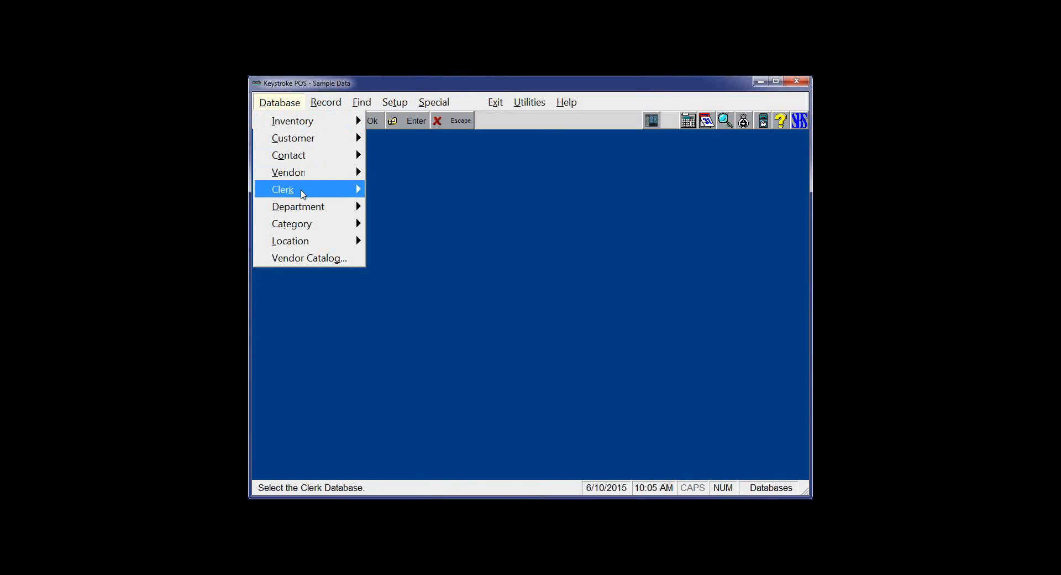
- Edit clerk 1's record via Database > Clerk, then bring back the navigation menu
{"action": "mouse_move", "coordinate": [303, 192]}
{"action": "left_click", "coordinate": [395, 191]}
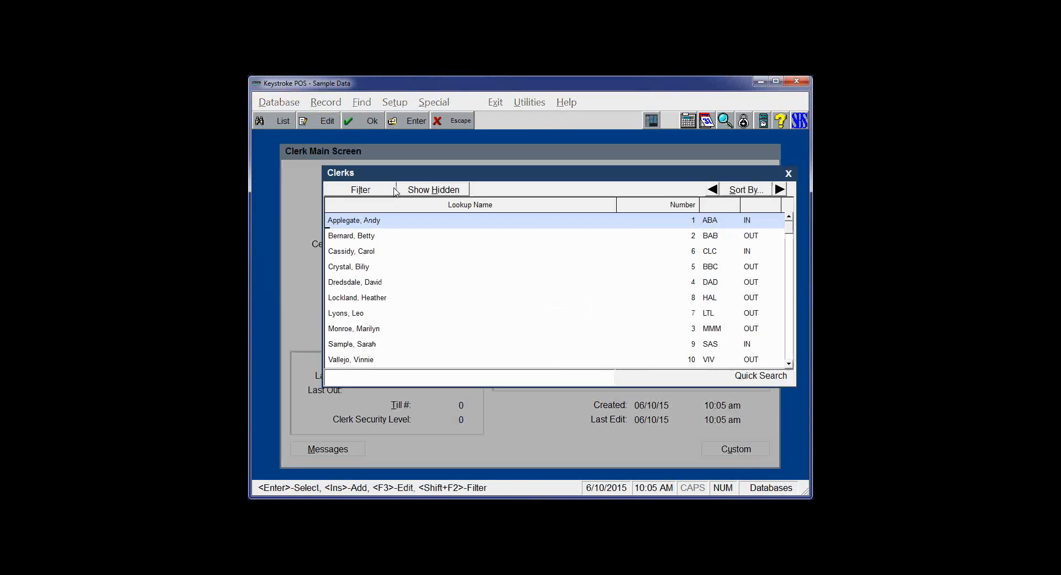
{"action": "key", "text": "Return"}
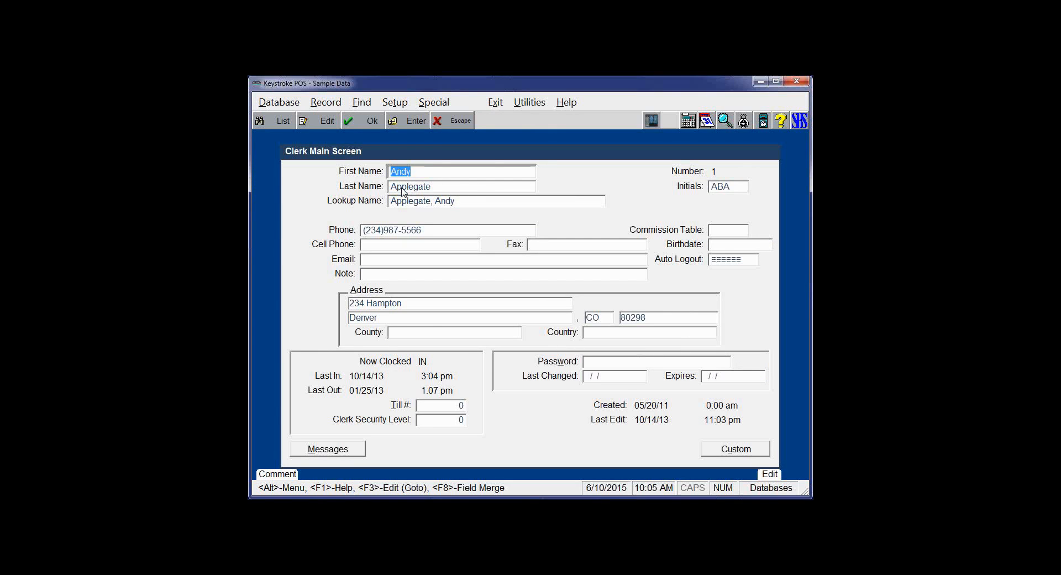
{"action": "left_click", "coordinate": [650, 120]}
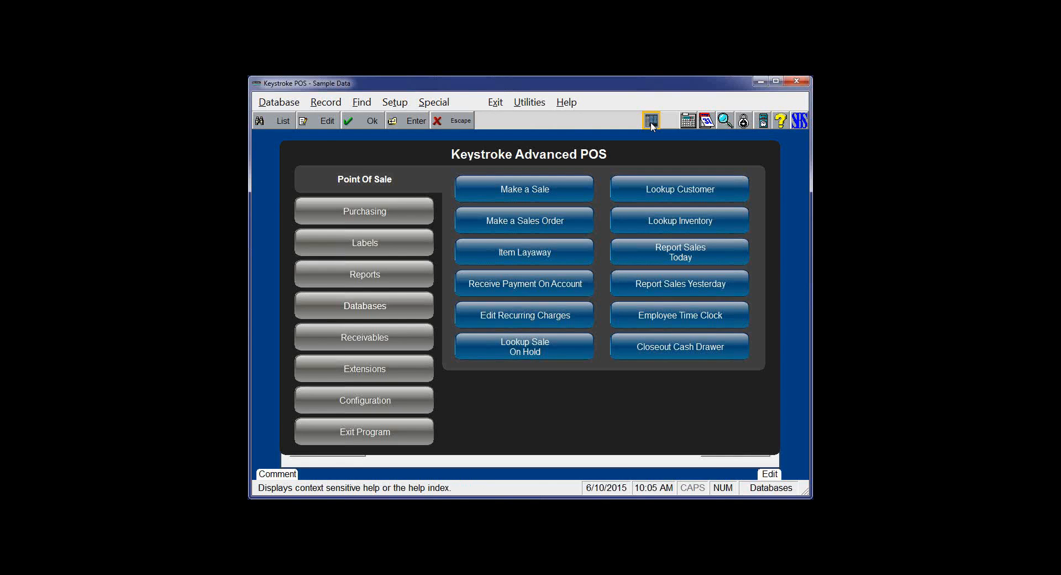
- Launch QLabel-IV from Godex Labels in the Labels section
{"action": "left_click", "coordinate": [379, 246]}
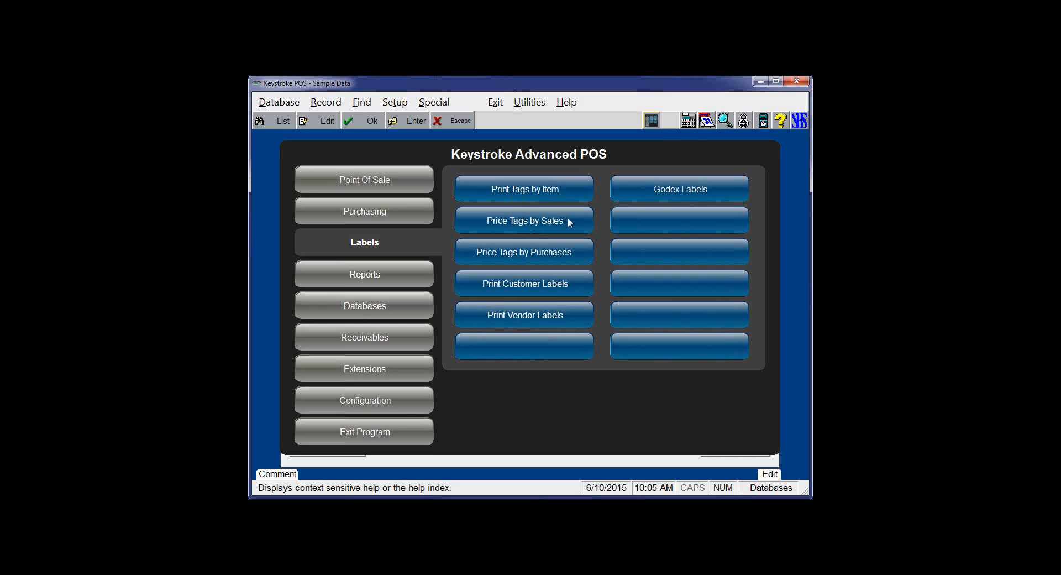
{"action": "left_click", "coordinate": [663, 191]}
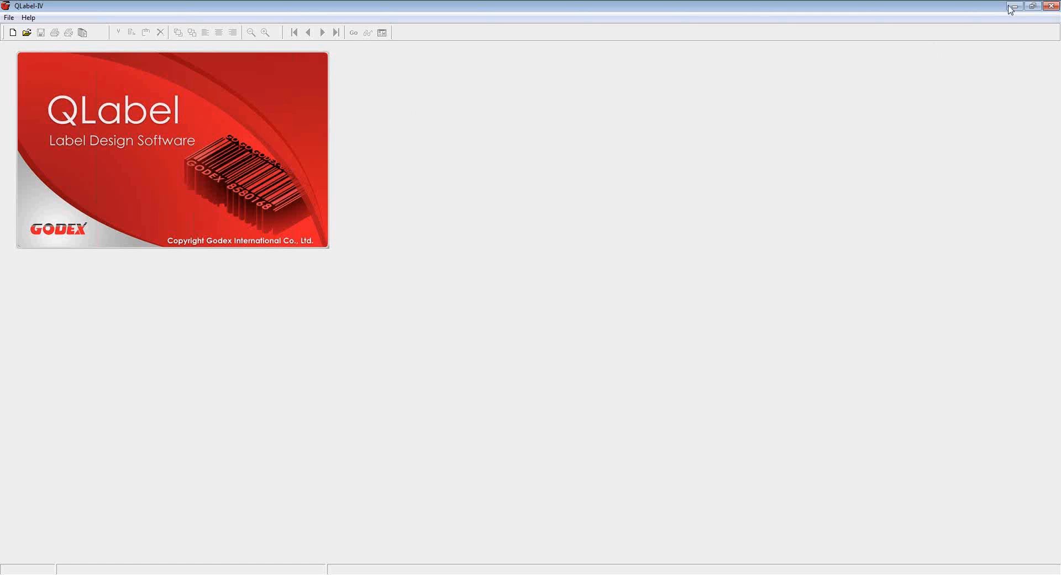
- Restore down the QLabel-IV window and return to the Keystroke POS navigation menu
{"action": "left_click", "coordinate": [1027, 6]}
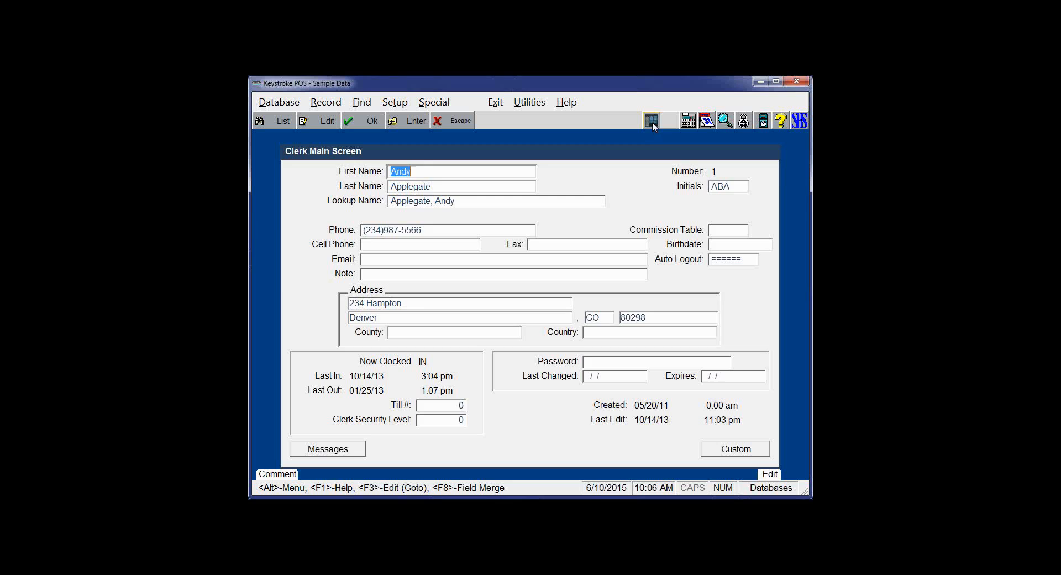
{"action": "left_click", "coordinate": [652, 122]}
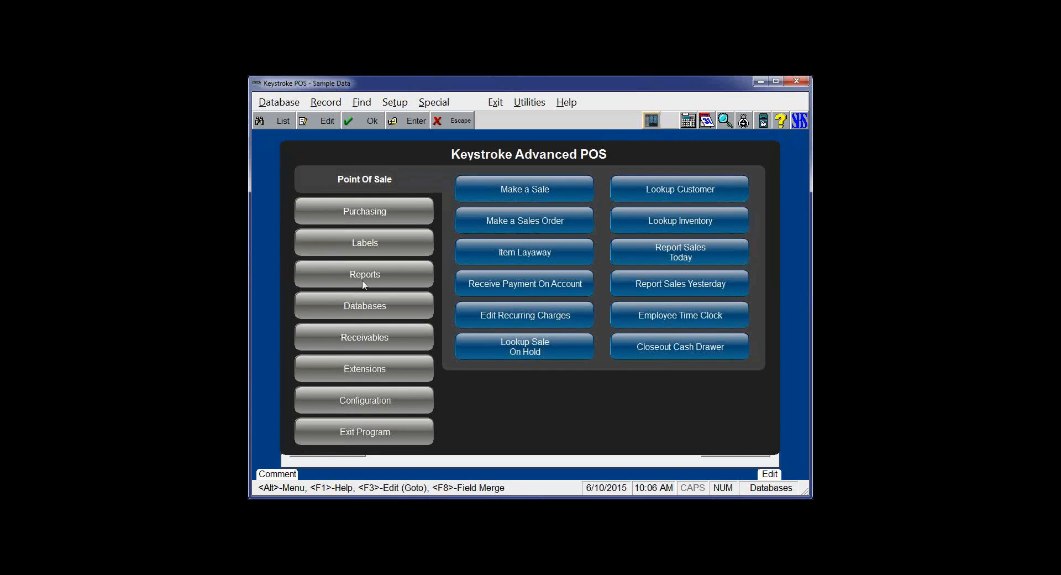
- Show the Labels options, then switch the navigation menu to the Reports options
{"action": "left_click", "coordinate": [366, 239]}
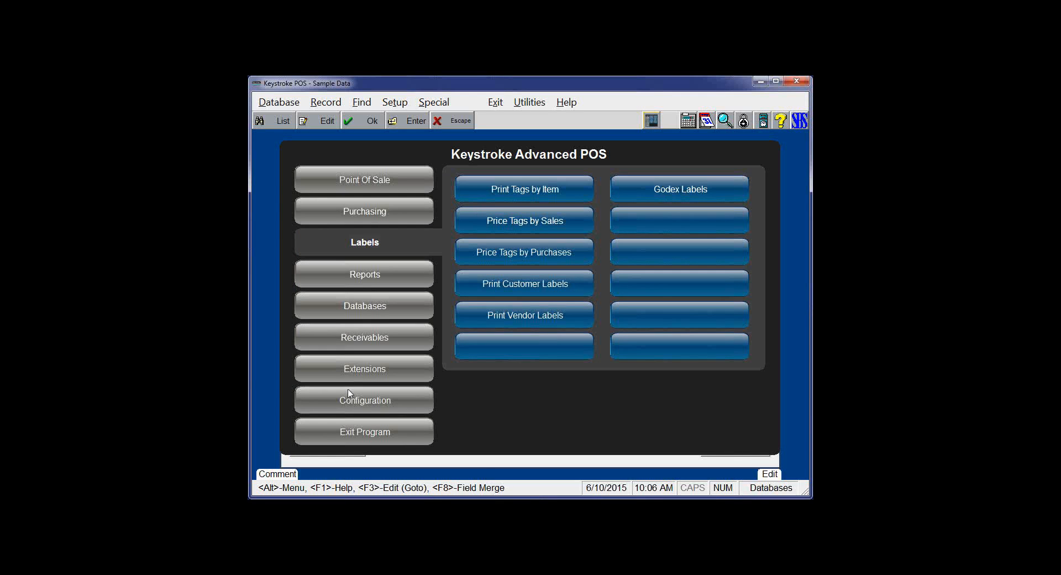
{"action": "left_click", "coordinate": [365, 279]}
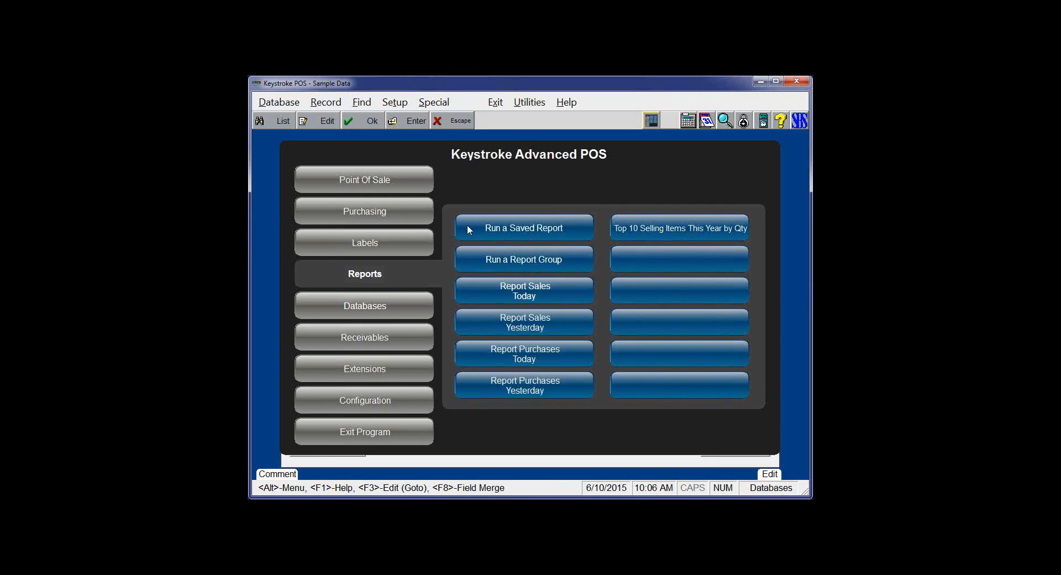
- Run Top 10 Selling Items This Year by Qty, zoom the preview in three times, then close it
{"action": "left_click", "coordinate": [642, 228]}
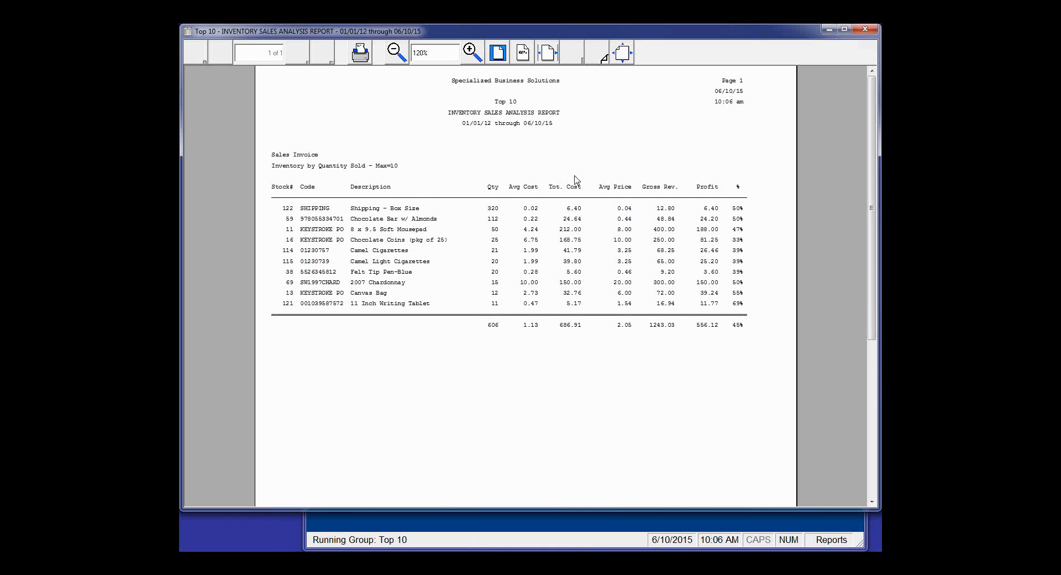
{"action": "left_click", "coordinate": [471, 53]}
{"action": "left_click", "coordinate": [471, 53]}
{"action": "left_click", "coordinate": [470, 54]}
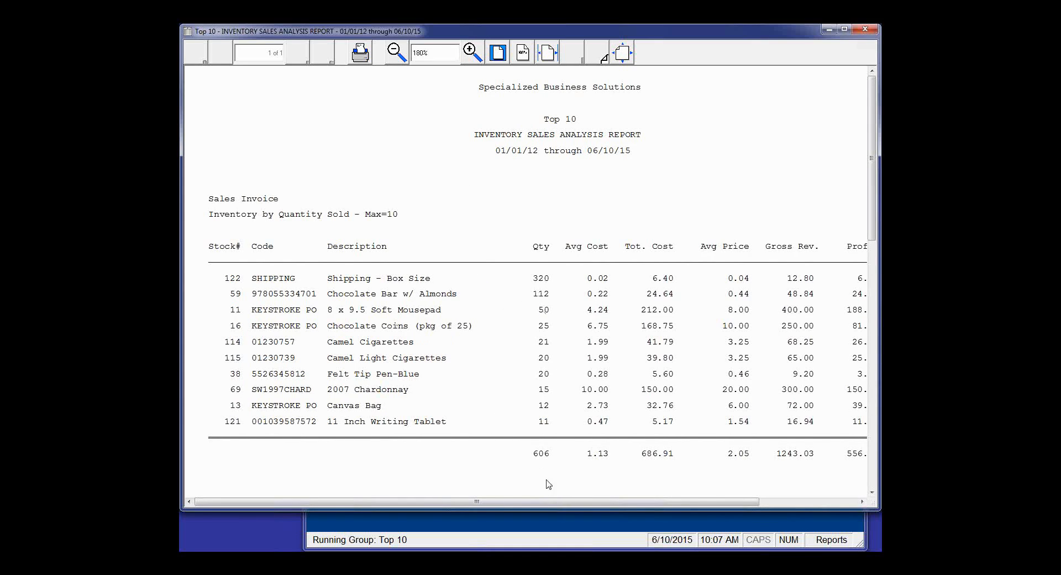
{"action": "left_click", "coordinate": [865, 29]}
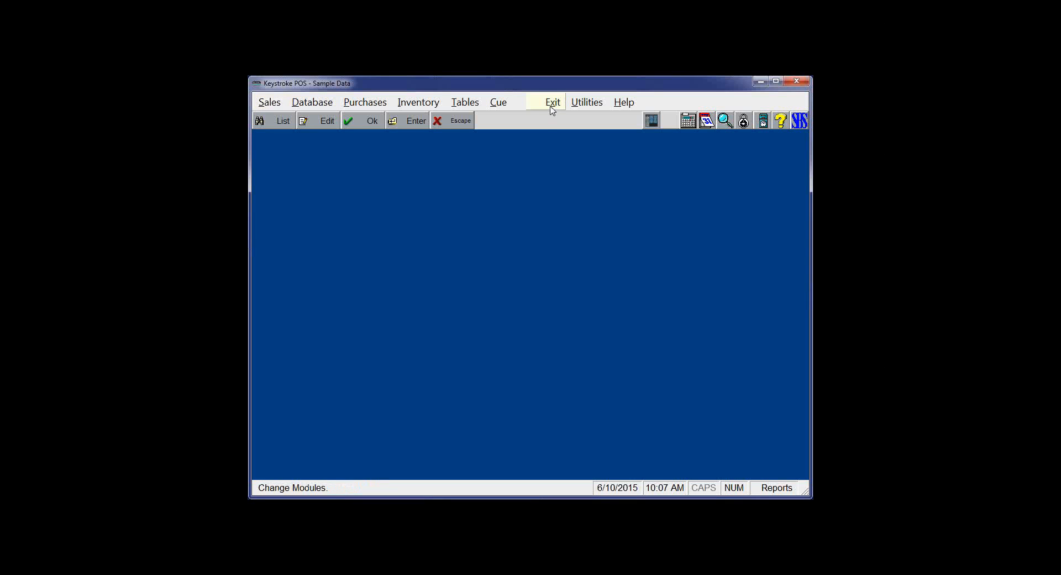
- Open Cue > Setup > Reports (Saved Settings) and choose <Add New Settings>
{"action": "left_click", "coordinate": [499, 103]}
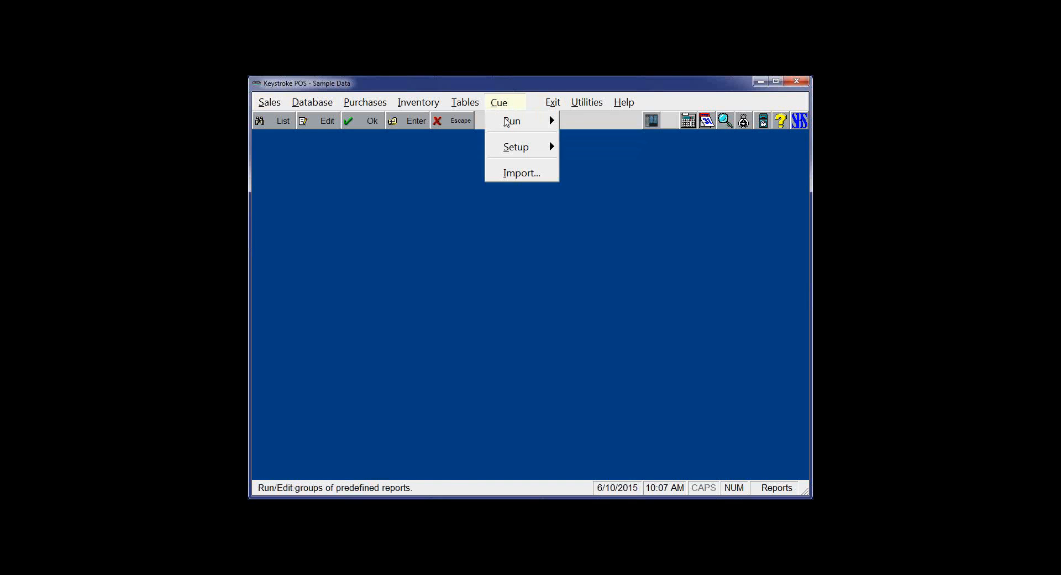
{"action": "mouse_move", "coordinate": [510, 148]}
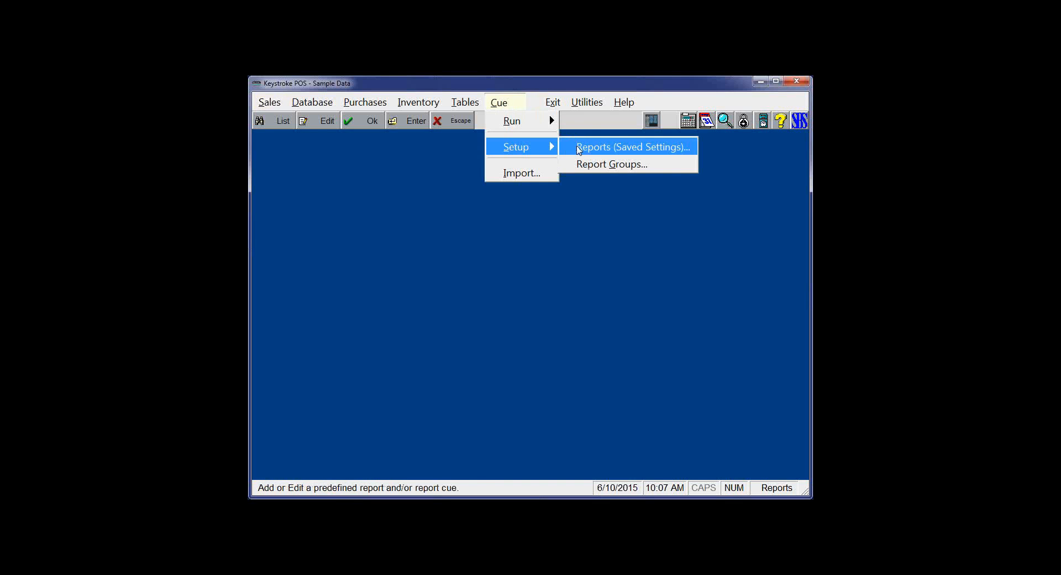
{"action": "left_click", "coordinate": [577, 146]}
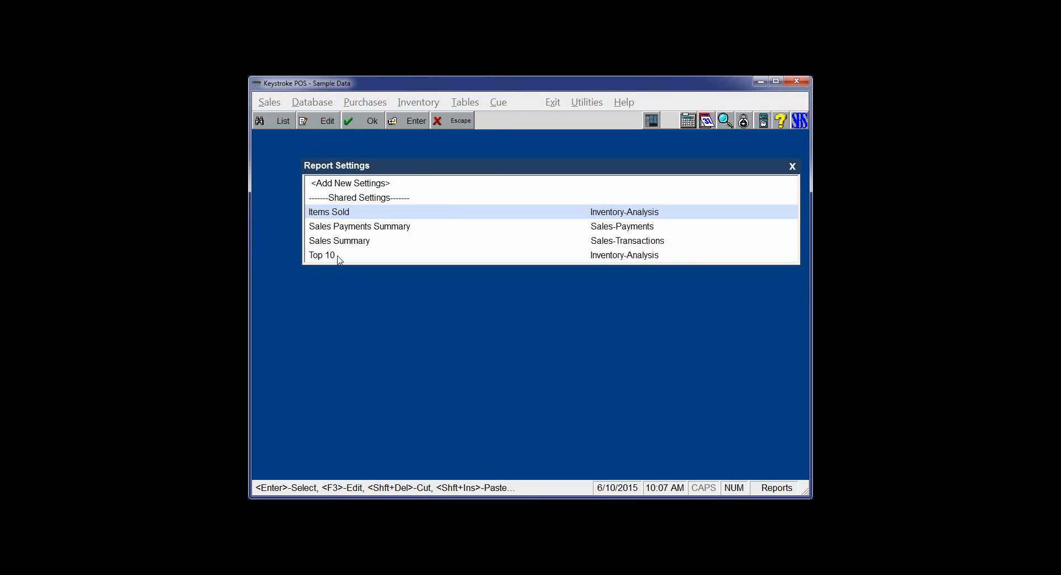
{"action": "left_click", "coordinate": [368, 187]}
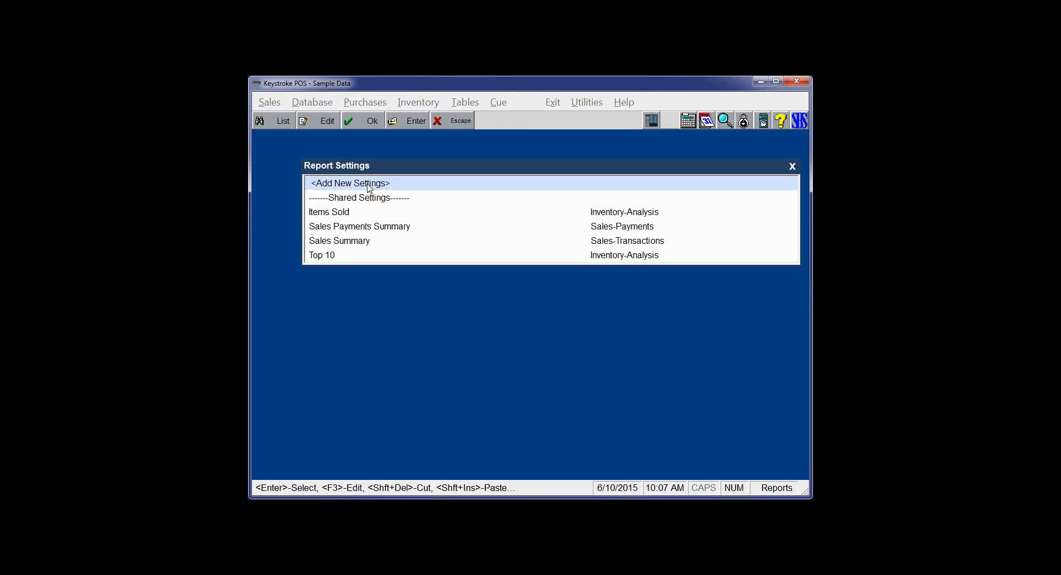
- Start a new Inventory > Sales Analysis report setting
{"action": "left_click", "coordinate": [368, 185]}
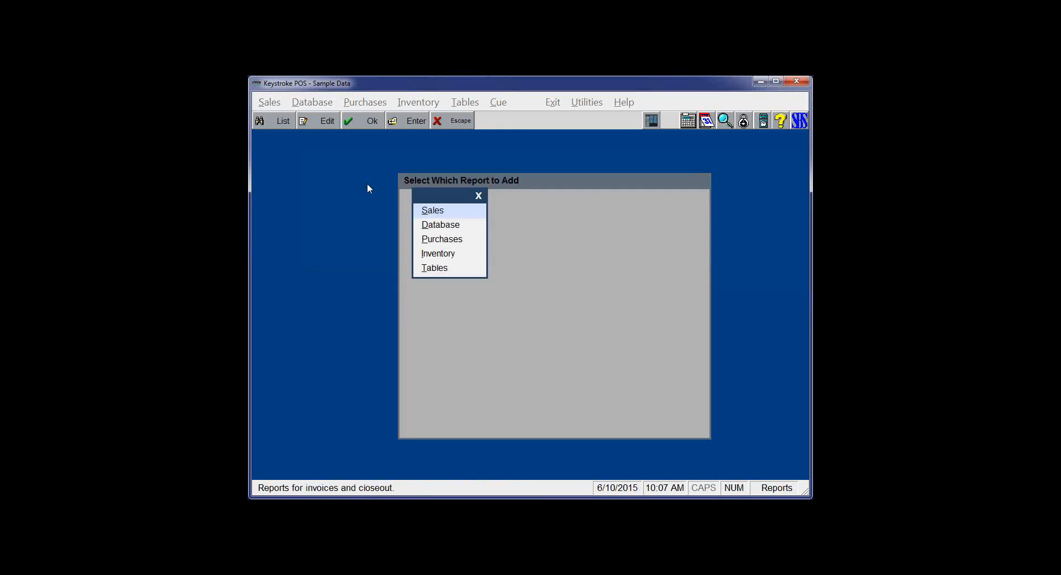
{"action": "left_click", "coordinate": [430, 253]}
{"action": "left_click", "coordinate": [431, 254]}
{"action": "left_click", "coordinate": [508, 257]}
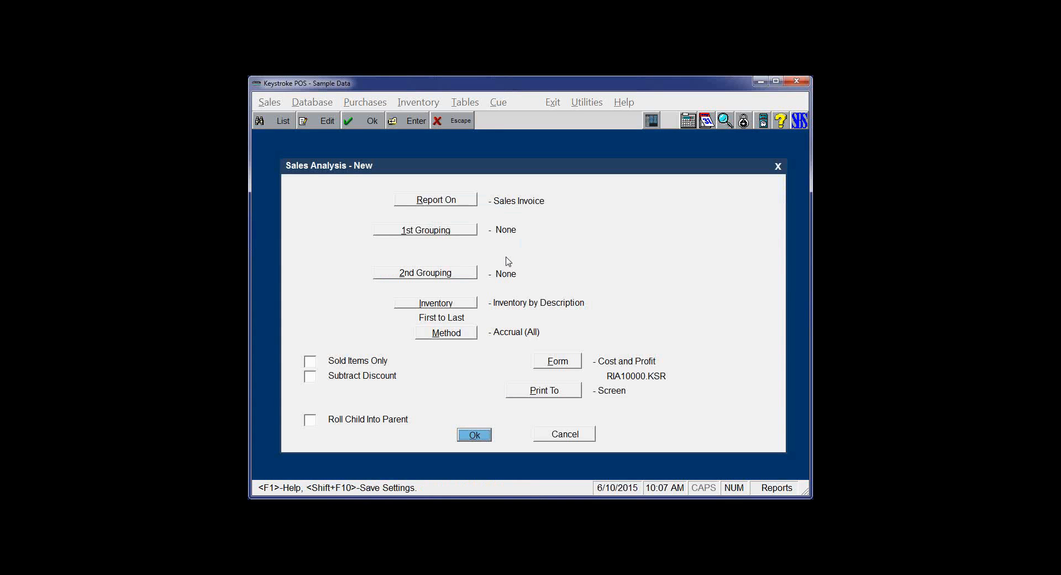
- Sort inventory by Gross Revenue with a maximum of 10 items and accept both dialogs
{"action": "left_click", "coordinate": [458, 305]}
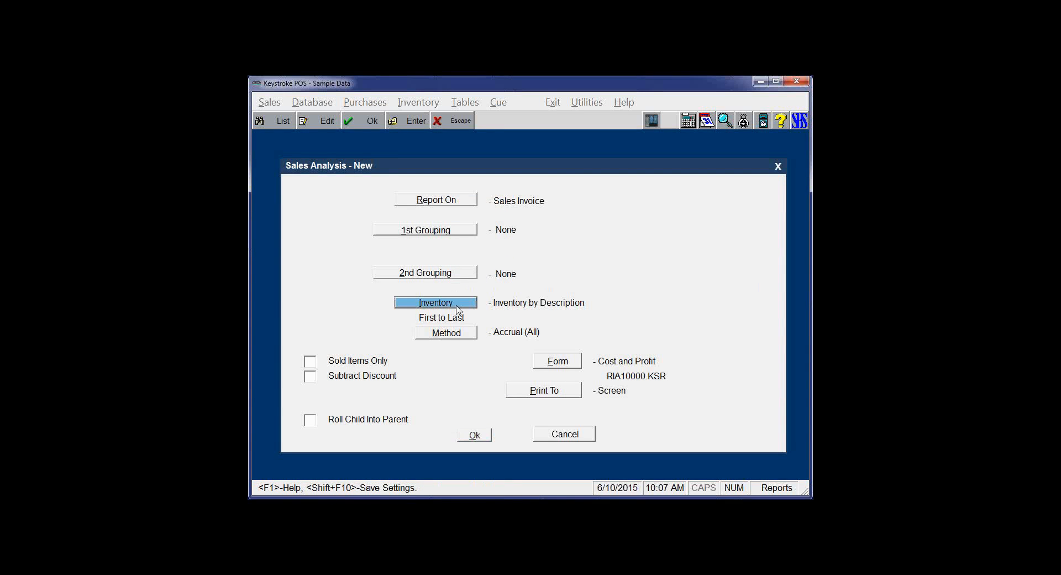
{"action": "left_click", "coordinate": [462, 204]}
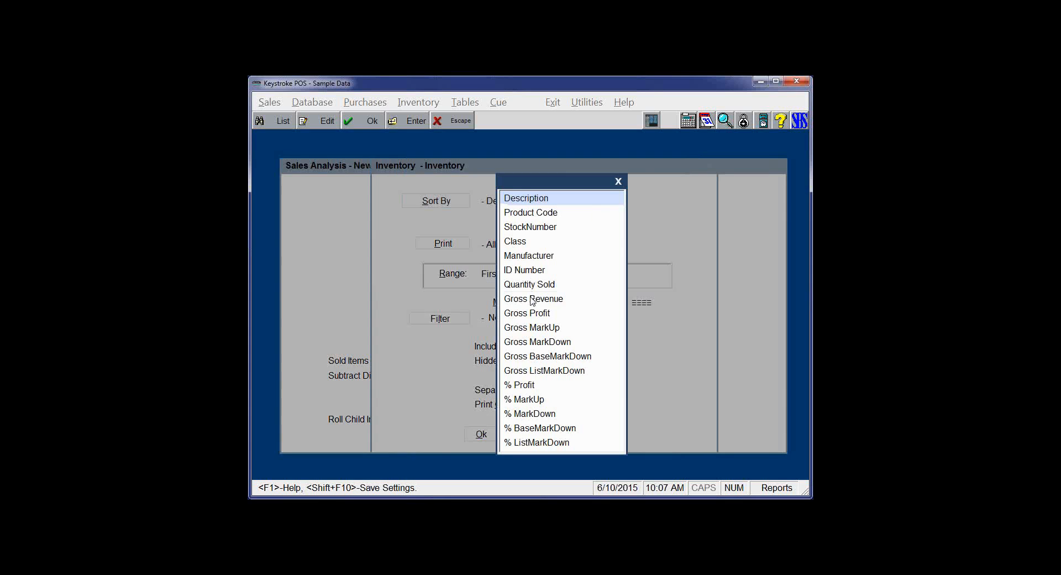
{"action": "left_click", "coordinate": [531, 301]}
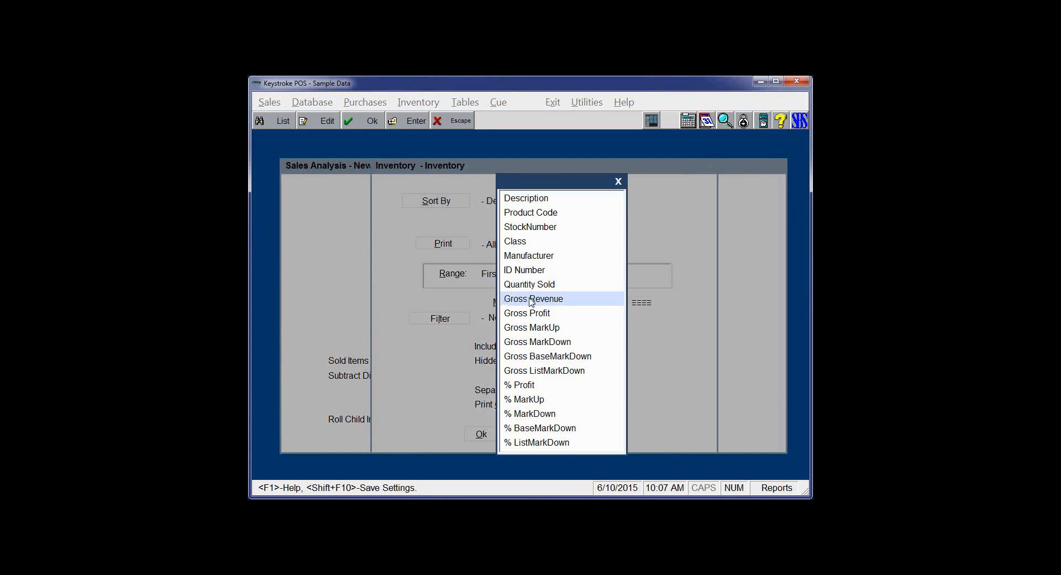
{"action": "left_click", "coordinate": [530, 299]}
{"action": "left_click", "coordinate": [638, 303]}
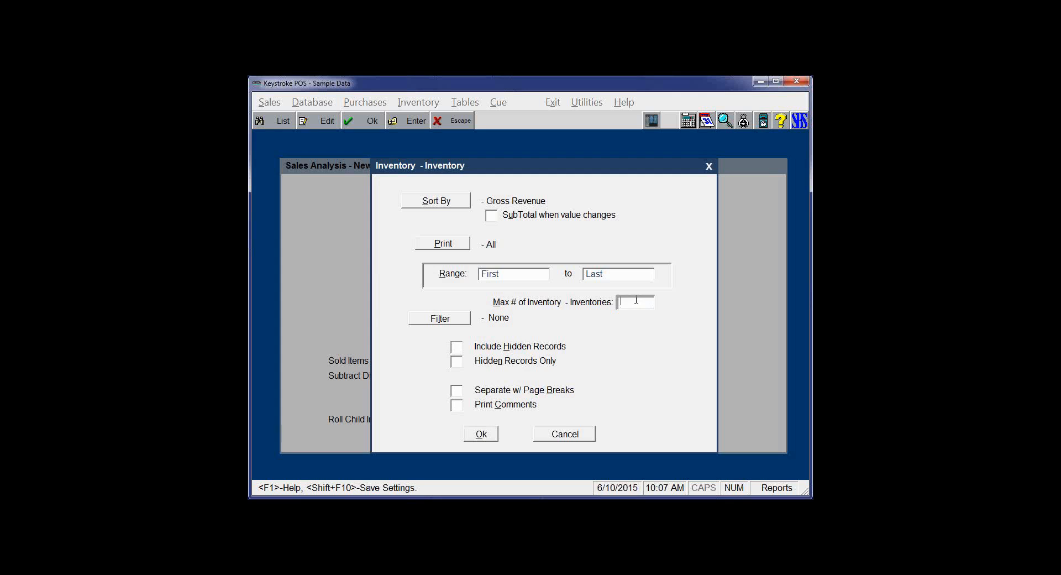
{"action": "type", "text": "10"}
{"action": "left_click", "coordinate": [482, 435]}
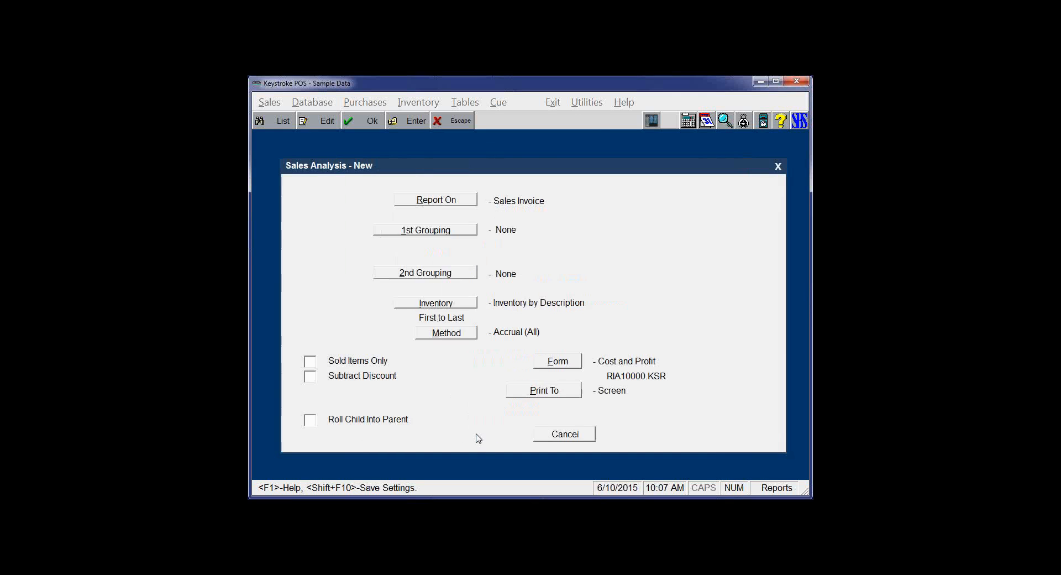
{"action": "left_click", "coordinate": [474, 436]}
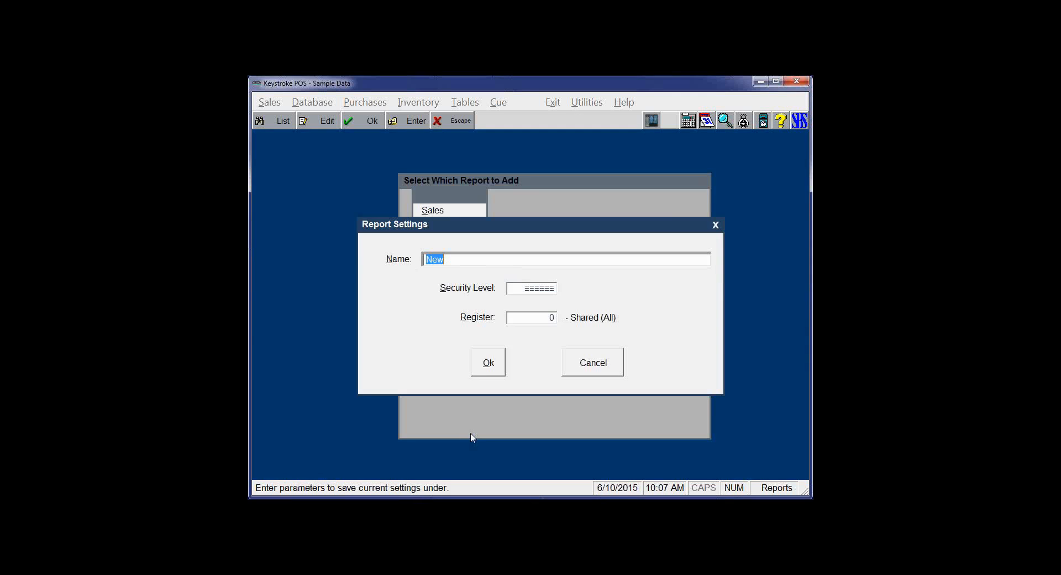
- Save the setting as 'Top 10 by Revenue' and close the Report Settings list
{"action": "type", "text": "Top 10 by Revenue"}
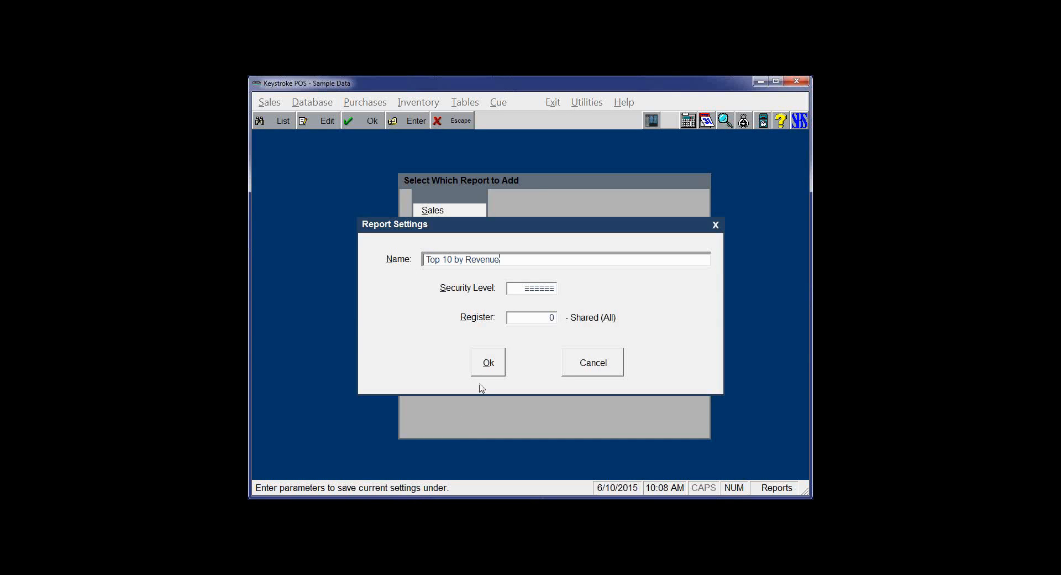
{"action": "left_click", "coordinate": [486, 369]}
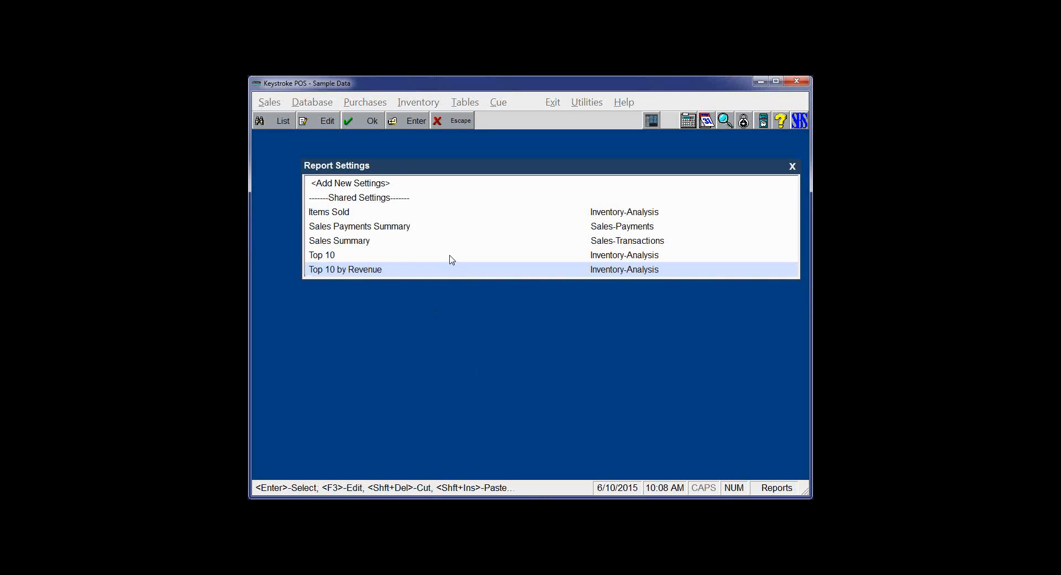
{"action": "key", "text": "Escape"}
{"action": "left_click", "coordinate": [501, 103]}
- Open the Top 10 report group for editing from the Report Groups list
{"action": "mouse_move", "coordinate": [530, 154]}
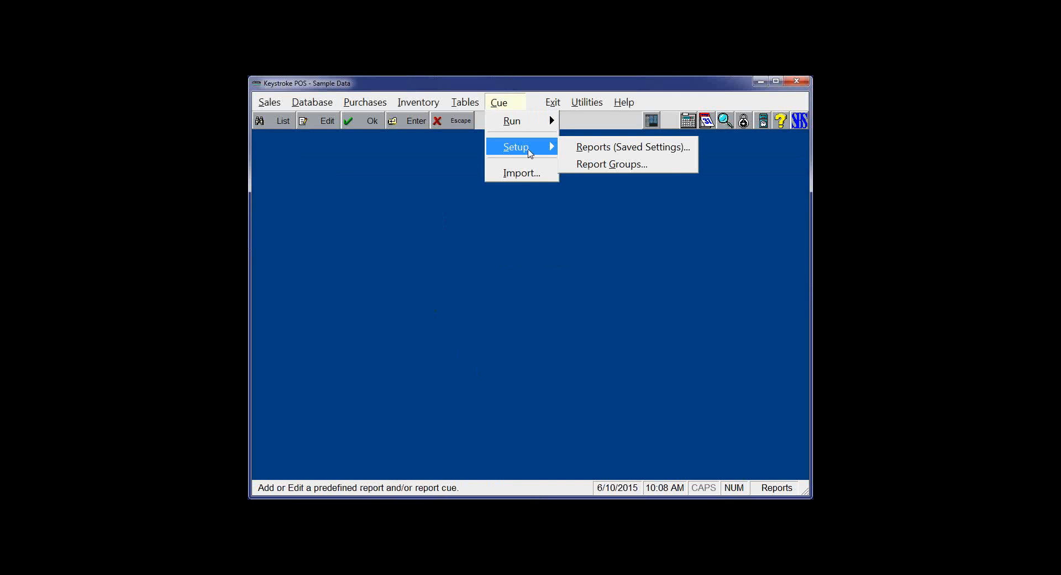
{"action": "left_click", "coordinate": [568, 162]}
{"action": "left_click", "coordinate": [334, 227]}
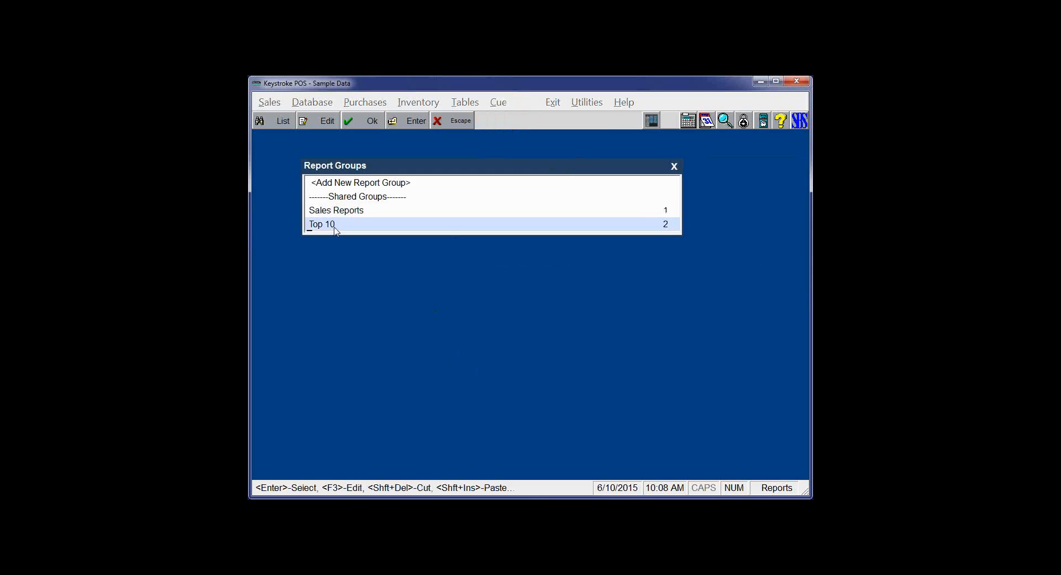
{"action": "double_click", "coordinate": [335, 225]}
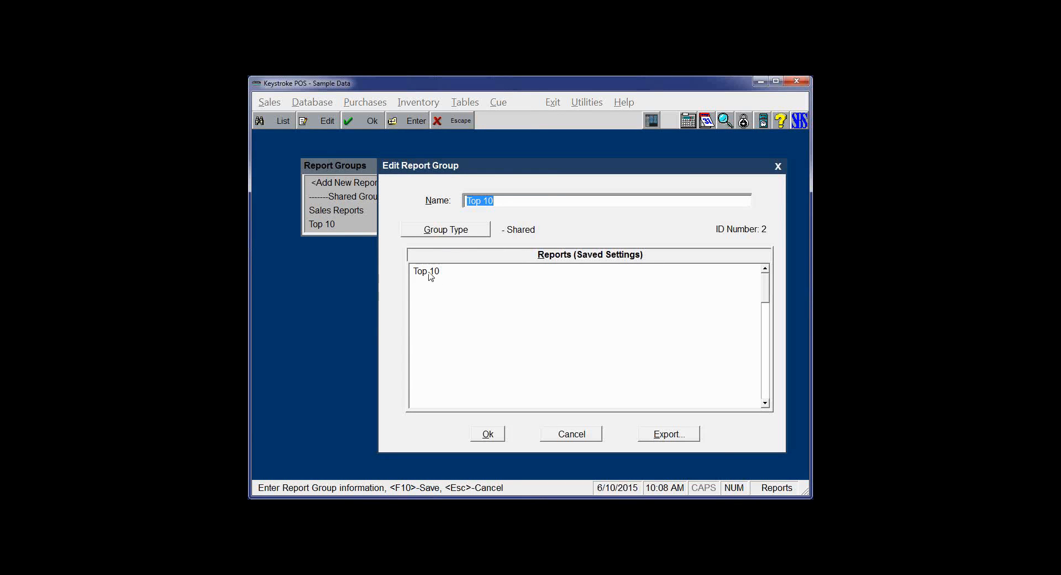
- Add the Top 10 by Revenue saved report setting to the Top 10 group and save it
{"action": "left_click", "coordinate": [429, 272]}
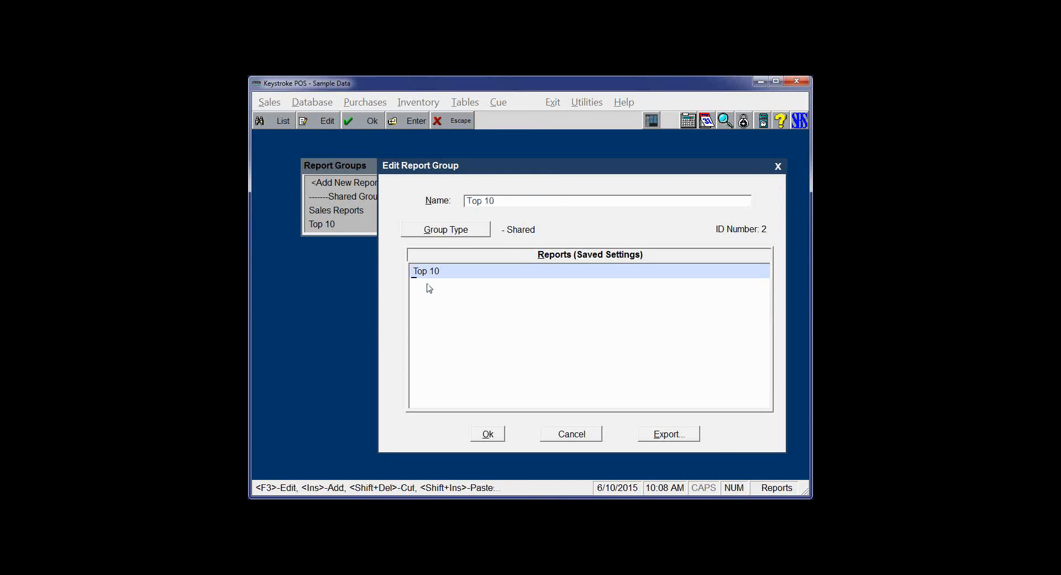
{"action": "left_click", "coordinate": [429, 287]}
{"action": "double_click", "coordinate": [408, 283]}
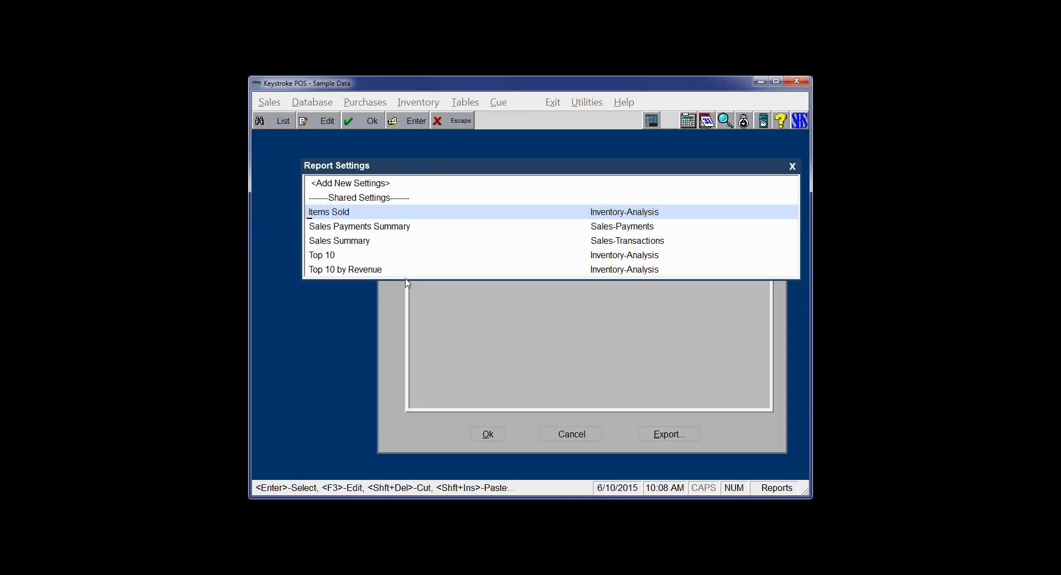
{"action": "left_click", "coordinate": [346, 271]}
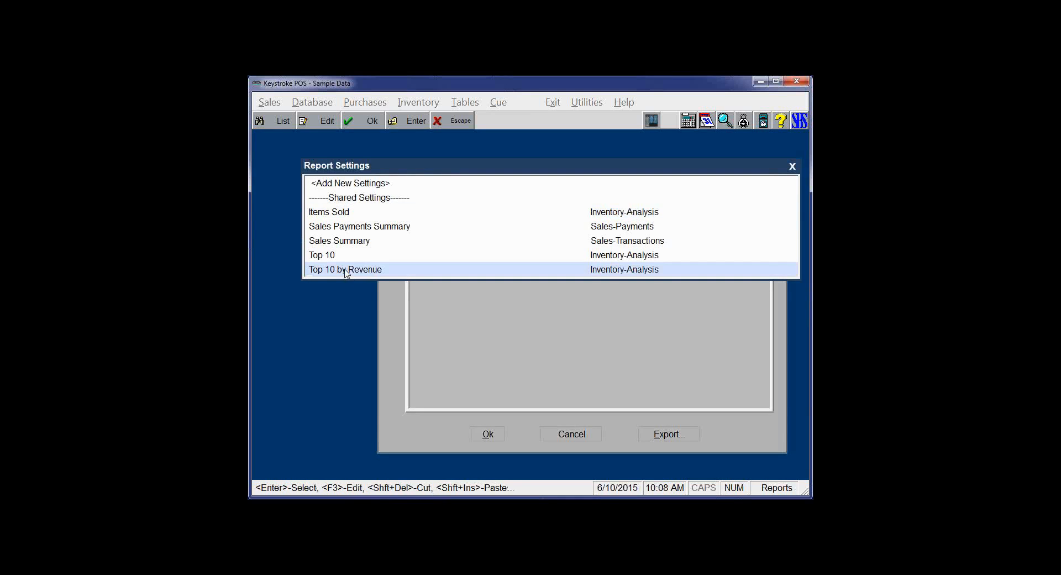
{"action": "double_click", "coordinate": [345, 269]}
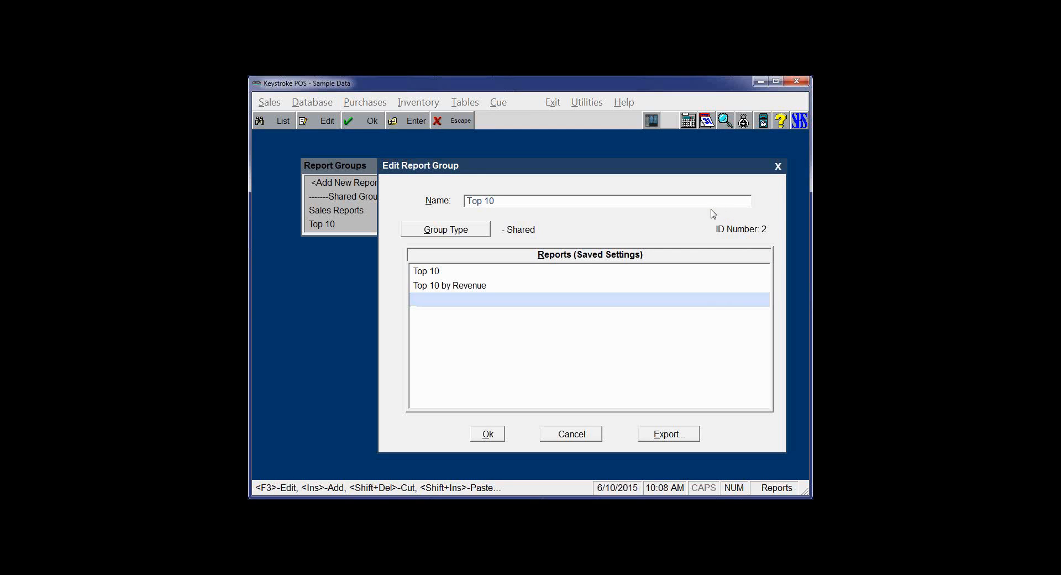
{"action": "key", "text": "Escape"}
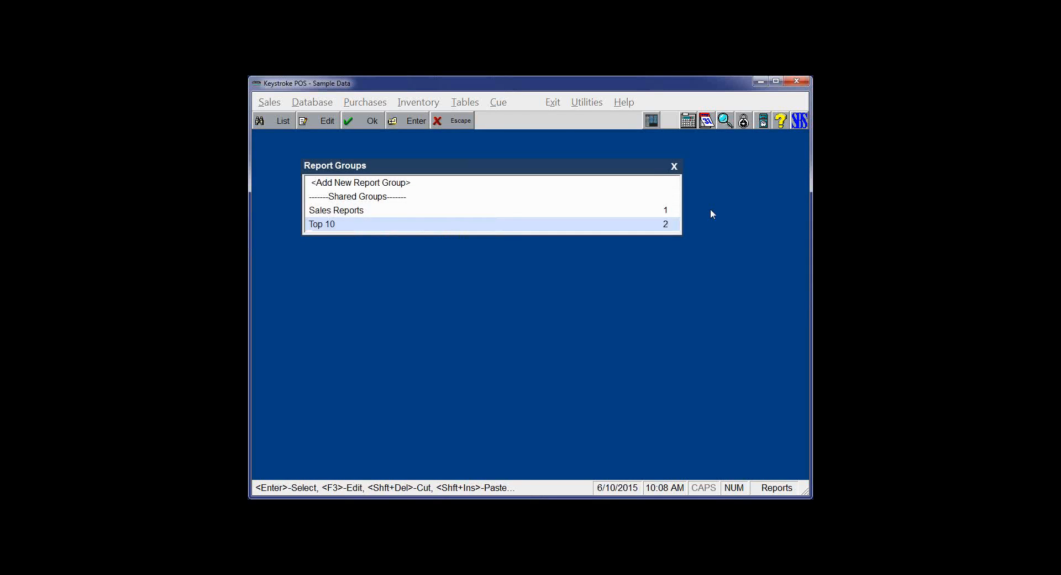
{"action": "key", "text": "Escape"}
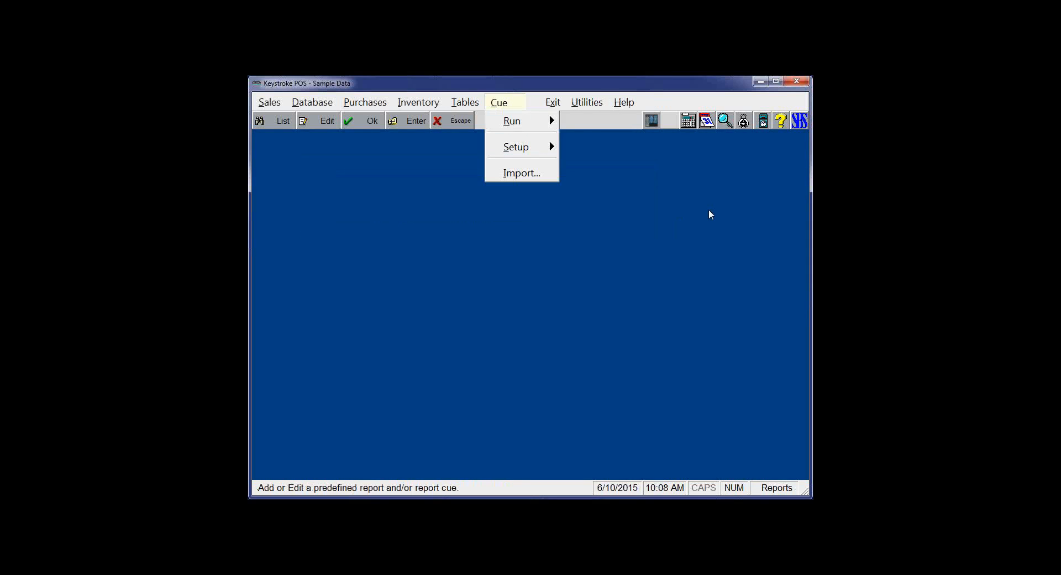
- Open the button editor for the Reports panel's Top 10 Selling Items This Year by Qty shortcut
{"action": "key", "text": "Escape"}
{"action": "left_click", "coordinate": [651, 120]}
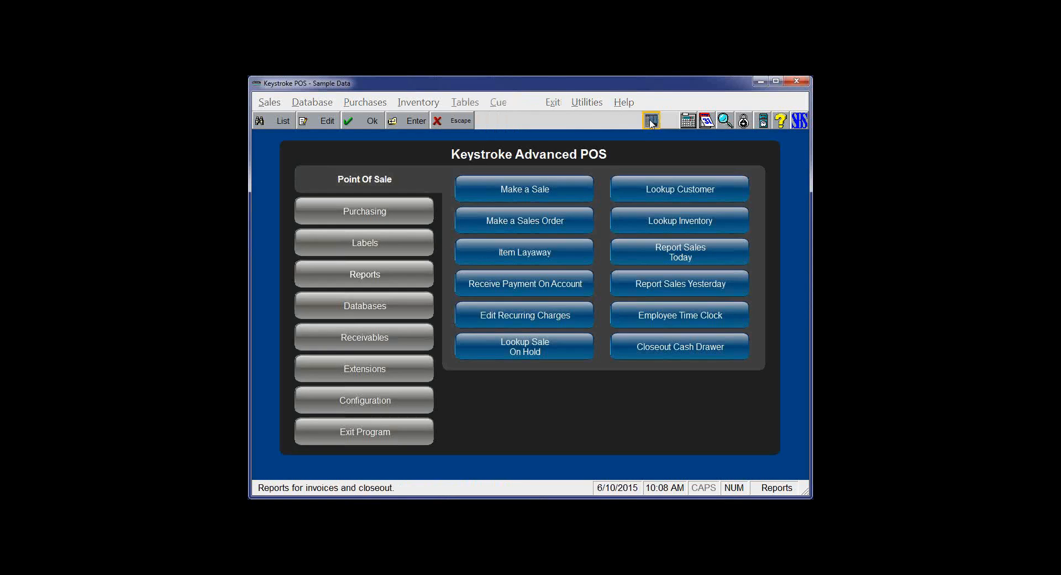
{"action": "left_click", "coordinate": [354, 280]}
{"action": "right_click", "coordinate": [685, 227]}
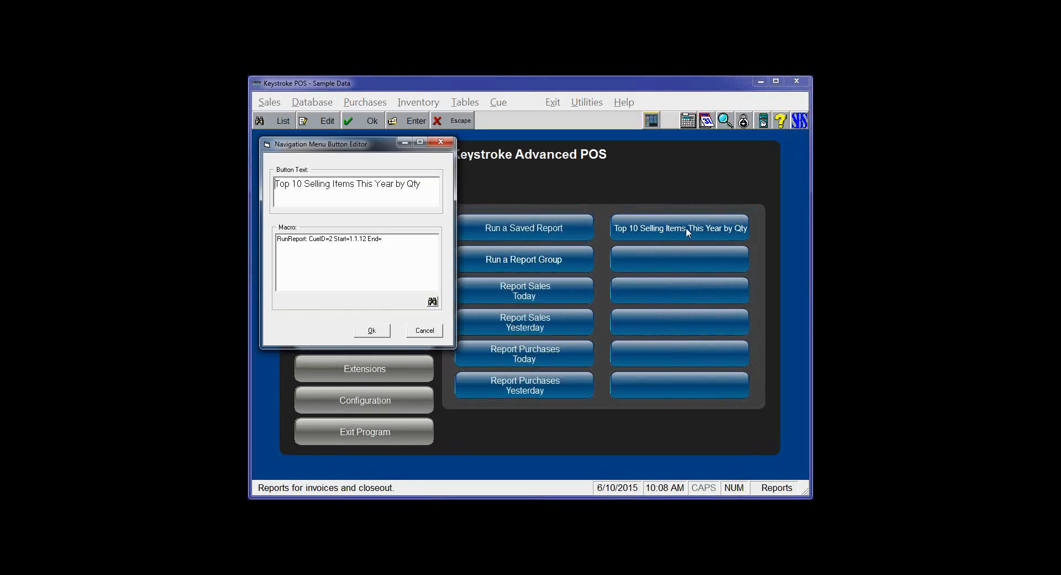
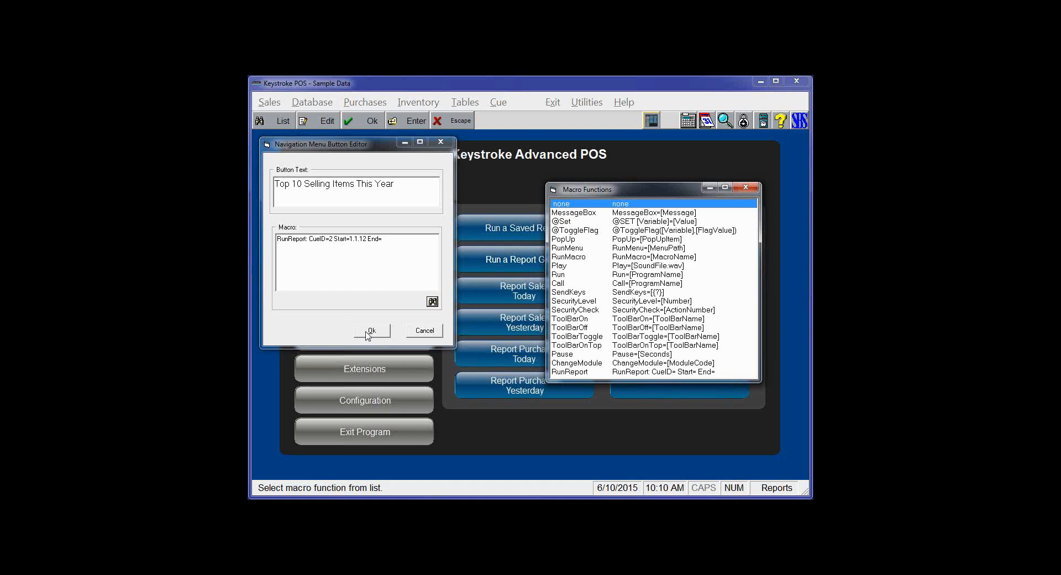
- Save the Top 10 Selling Items This Year button with macro RunReport: CueID=2 Start=1.1.12
{"action": "left_click", "coordinate": [746, 187]}
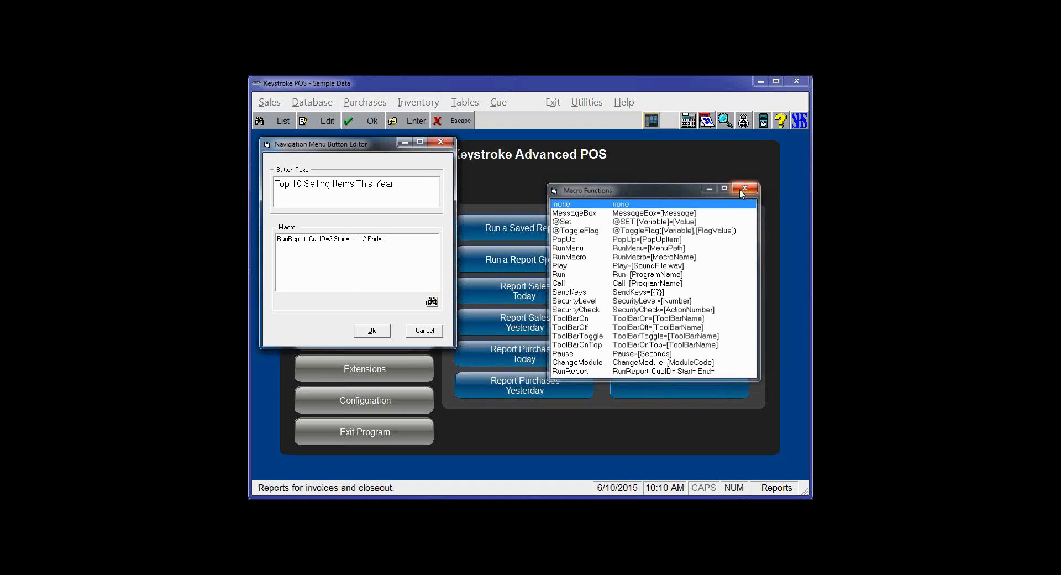
{"action": "left_click", "coordinate": [372, 331]}
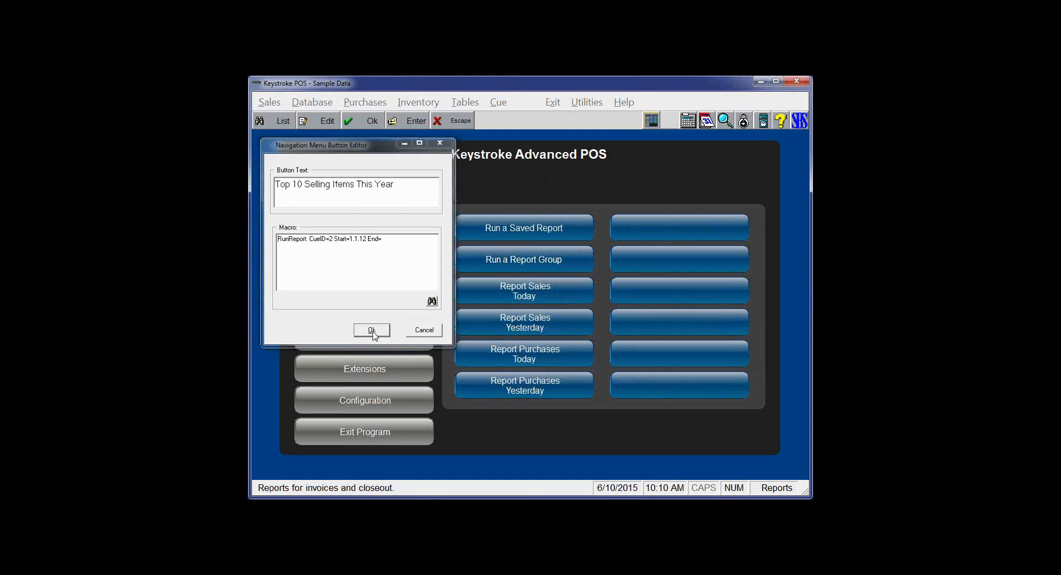
- Run the Top 10 Selling Items This Year button, review the Top 10 by Revenue sales report, and close it
{"action": "left_click", "coordinate": [678, 230]}
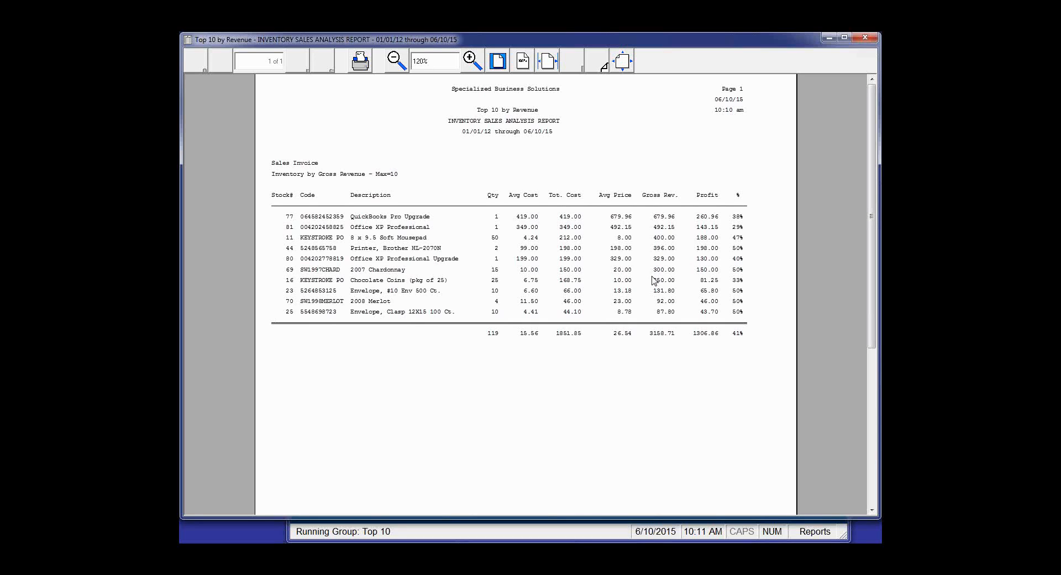
{"action": "left_click", "coordinate": [865, 39]}
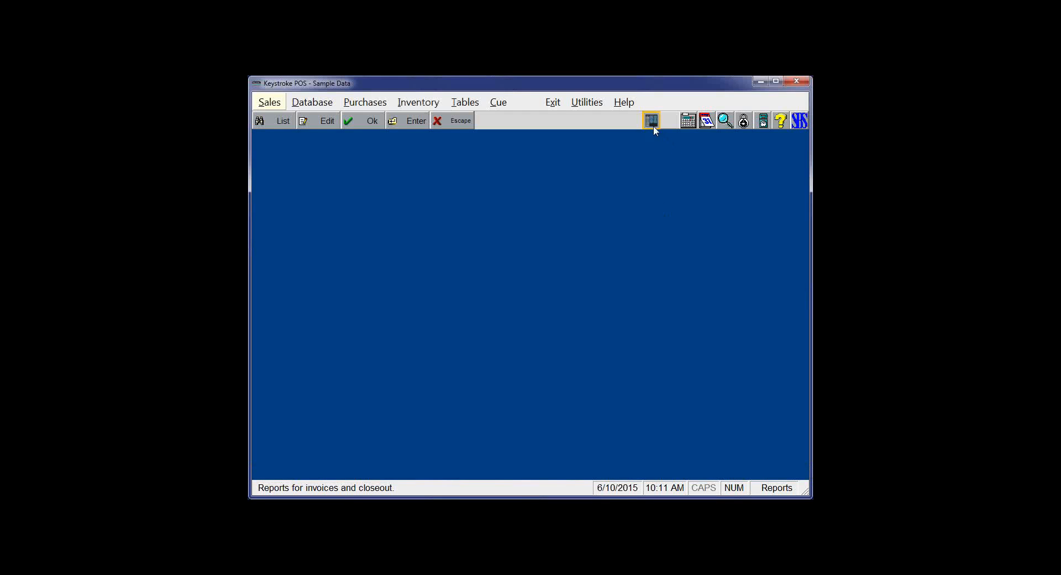
- Open the button editor for the first empty button in the Configuration menu
{"action": "left_click", "coordinate": [653, 122]}
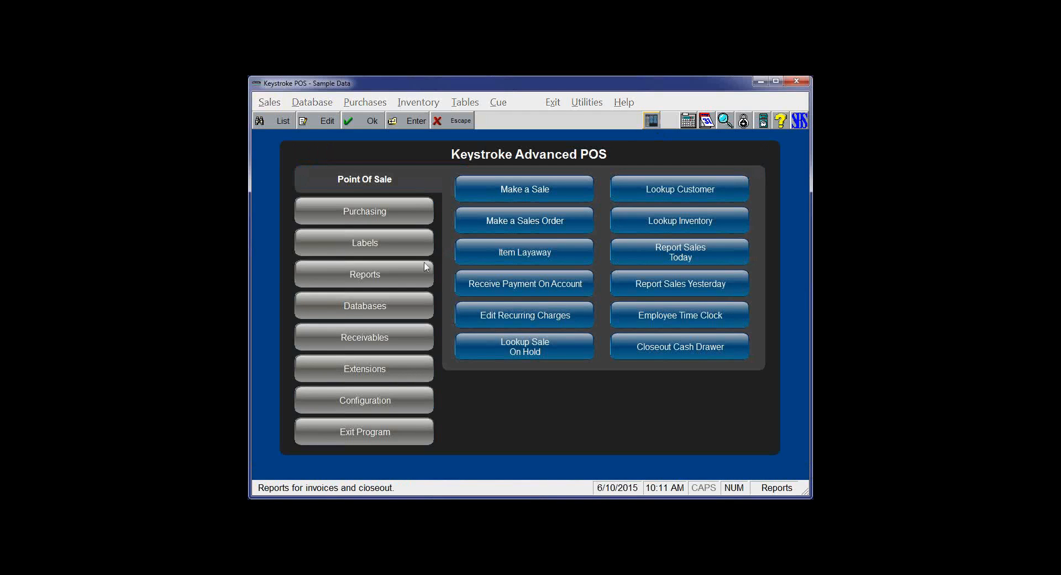
{"action": "left_click", "coordinate": [352, 406]}
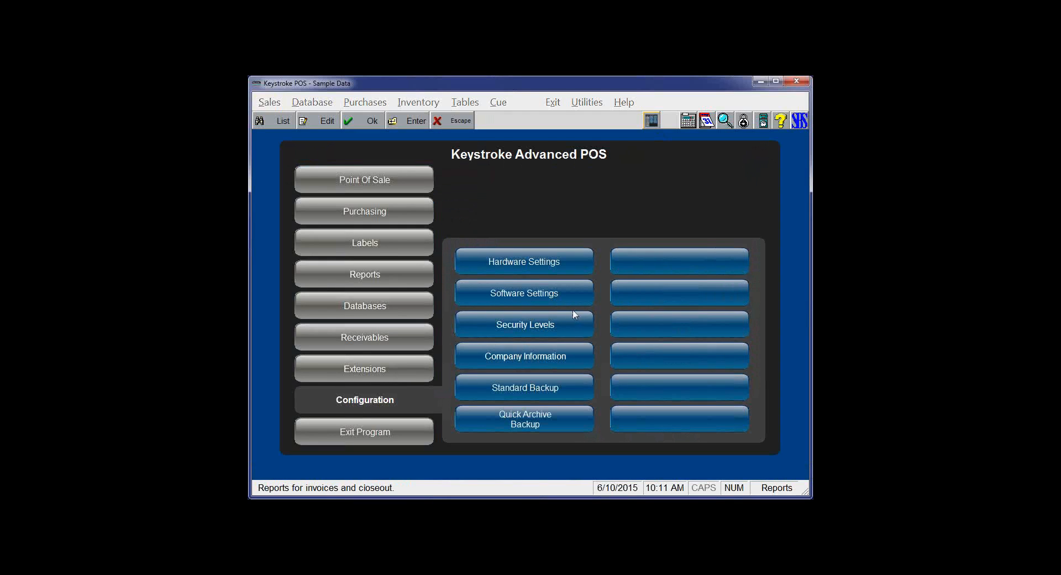
{"action": "right_click", "coordinate": [662, 262]}
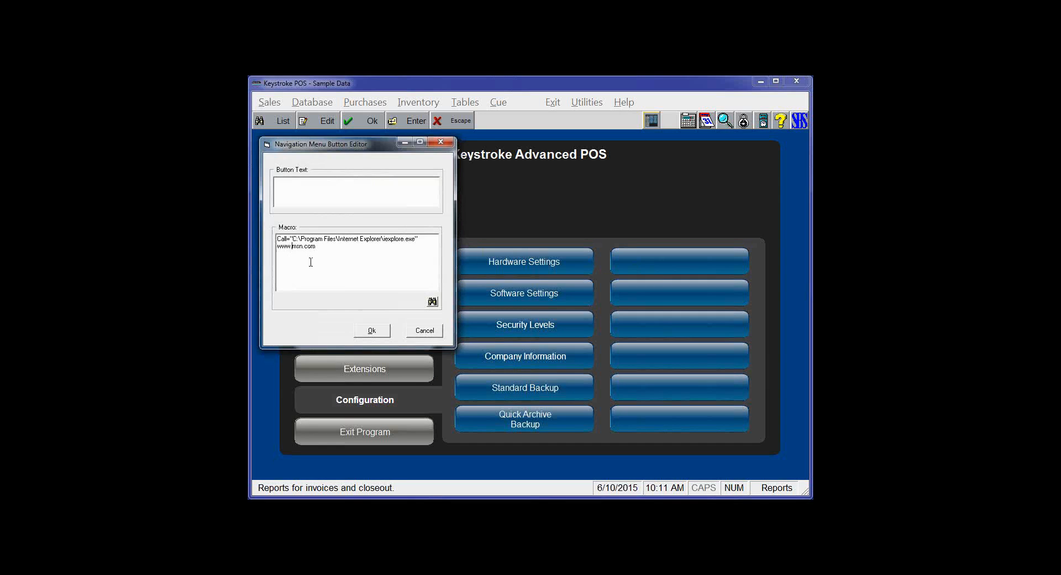
{"action": "key", "text": "Delete"}
{"action": "key", "text": "Delete"}
{"action": "key", "text": "Delete"}
{"action": "type", "text": "keystrokeposwww.KeystrokePOS.com"}
{"action": "left_click", "coordinate": [372, 331]}
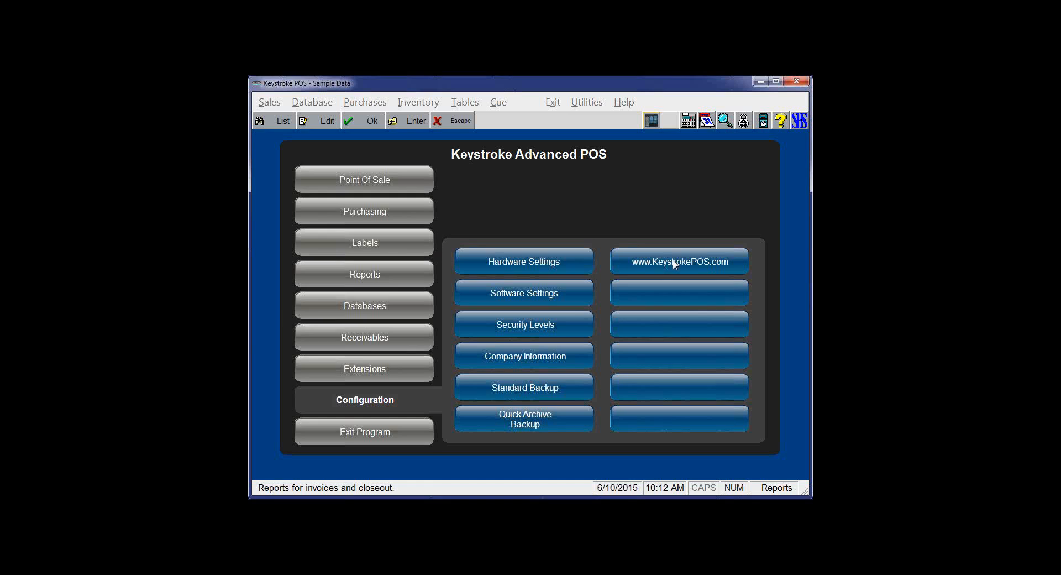
{"action": "left_click", "coordinate": [675, 264]}
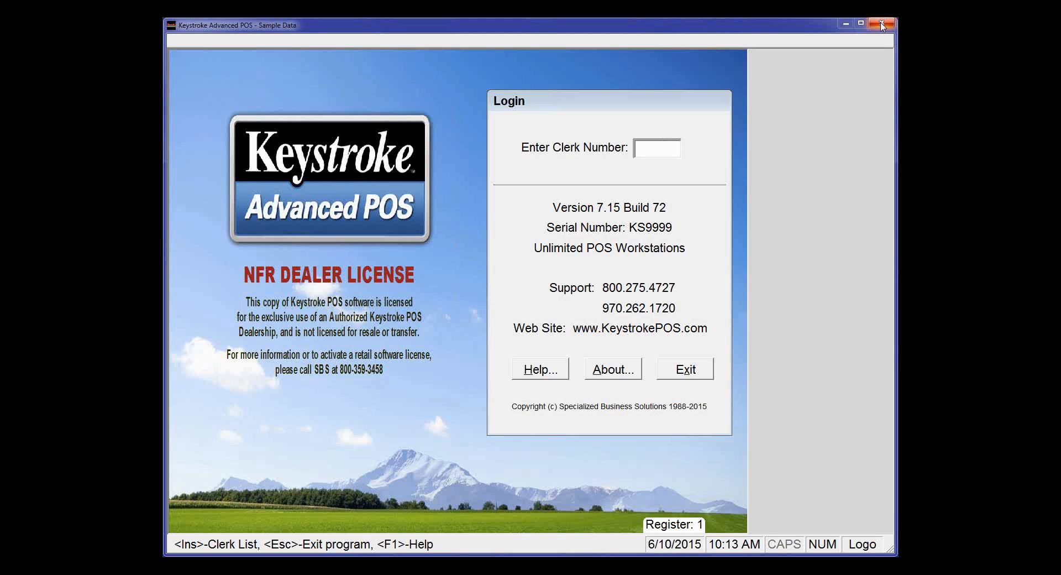
- Log in with the clerk number and switch to the Receivables menu
{"action": "type", "text": "1"}
{"action": "key", "text": "Return"}
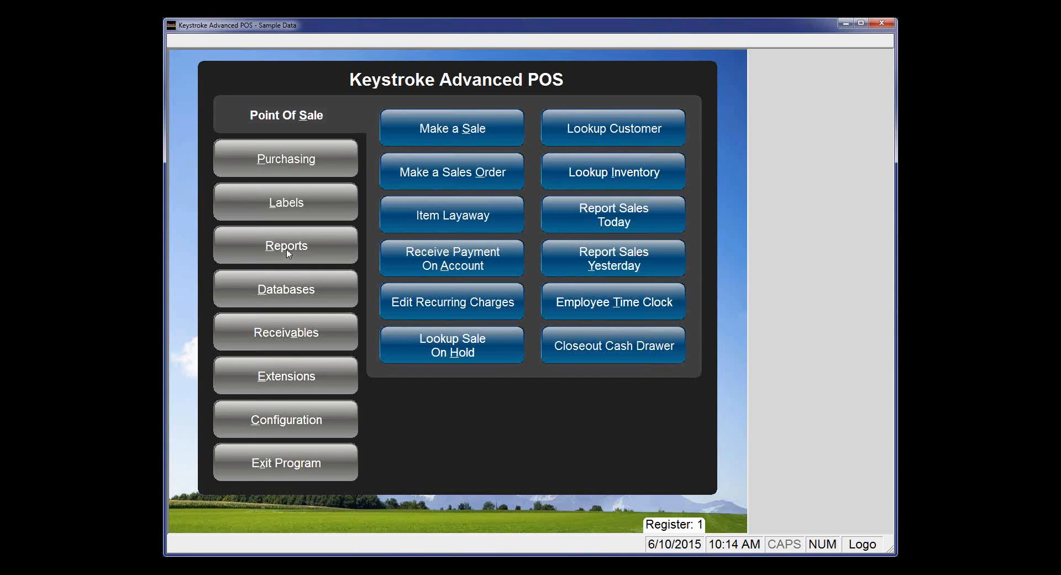
{"action": "left_click", "coordinate": [270, 334]}
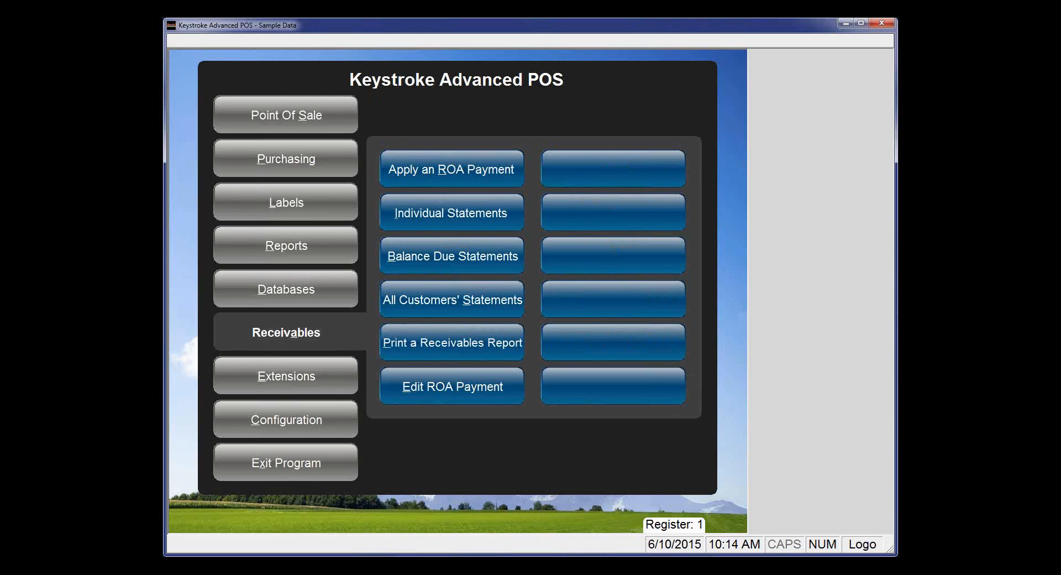
- Label the first empty Receivables button 'Bank Website' and insert the Run macro function
{"action": "right_click", "coordinate": [627, 172]}
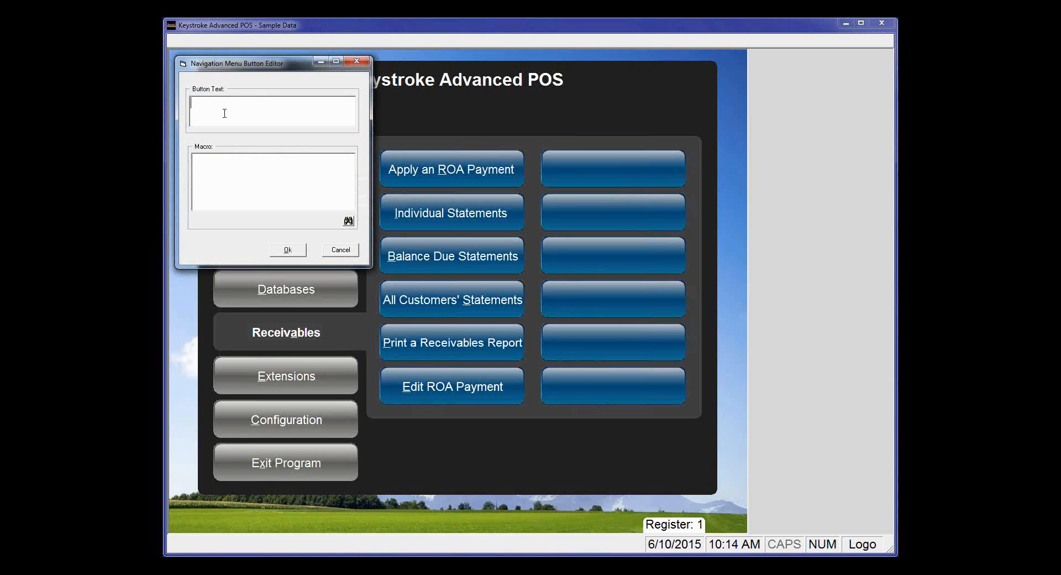
{"action": "type", "text": "Bank Website"}
{"action": "left_click", "coordinate": [348, 220]}
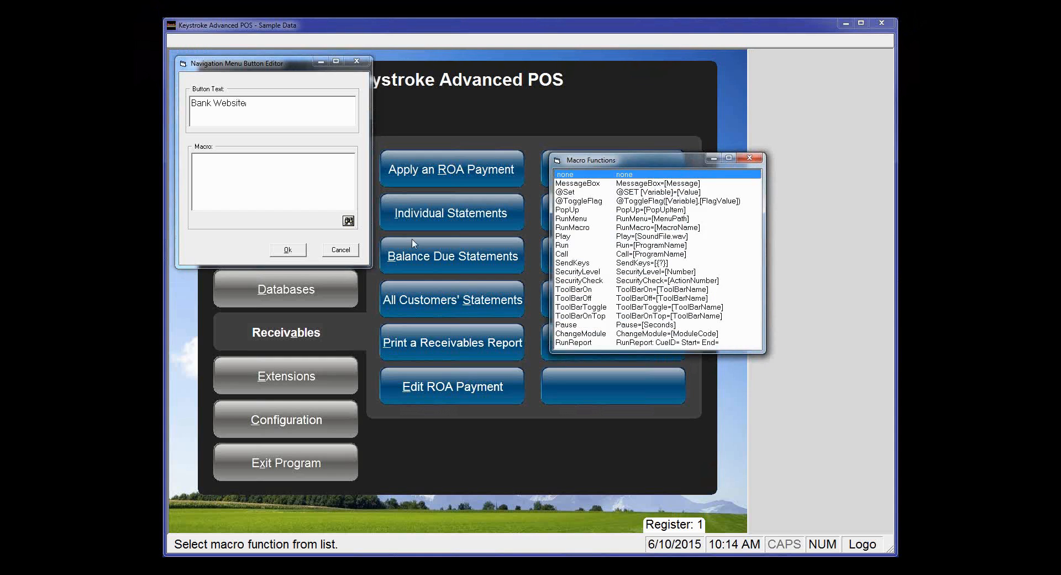
{"action": "left_click", "coordinate": [562, 246]}
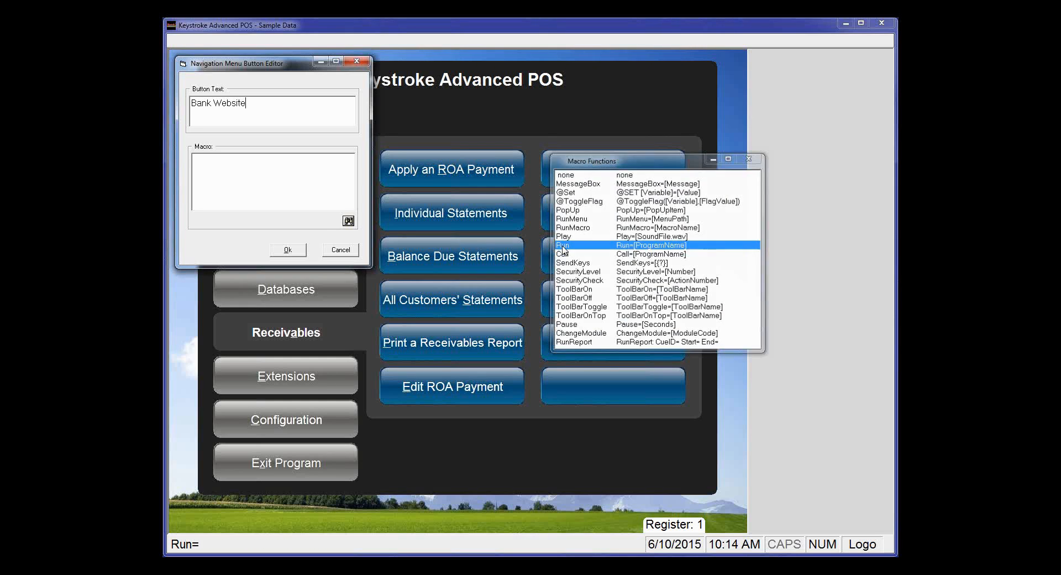
{"action": "double_click", "coordinate": [563, 246]}
{"action": "type", "text": "SECURiTYCHECK=1 CHANGEMODULE=TRN"}
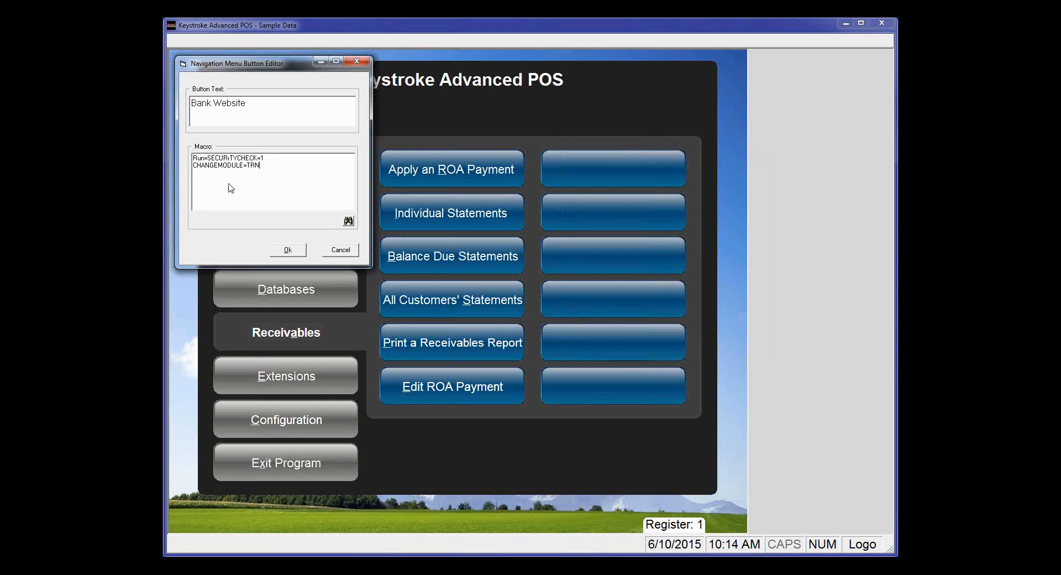
{"action": "left_click_drag", "start_coordinate": [207, 158], "coordinate": [267, 166]}
{"action": "key", "text": "Delete"}
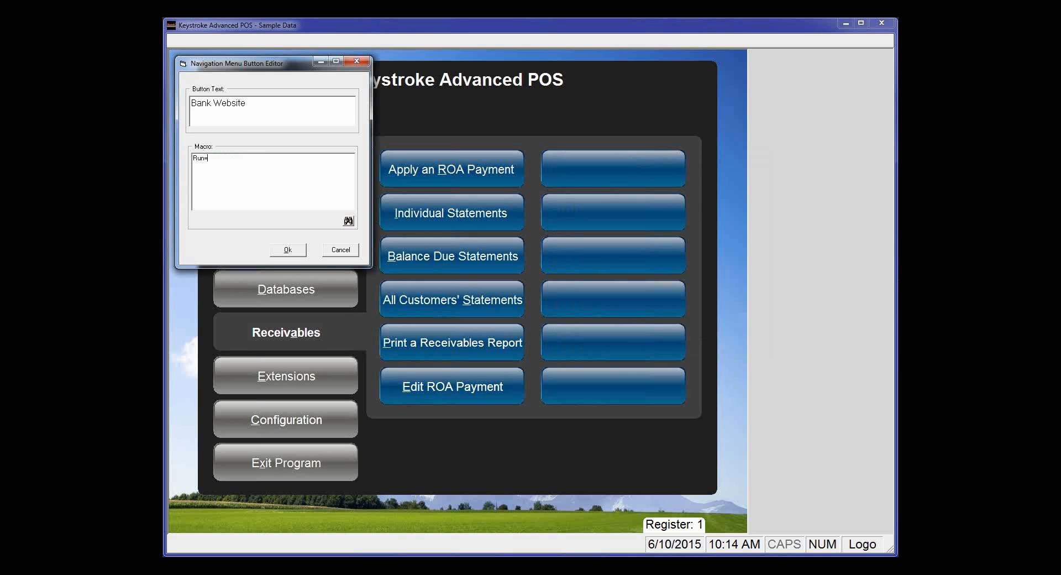
{"action": "key", "text": "alt+Tab"}
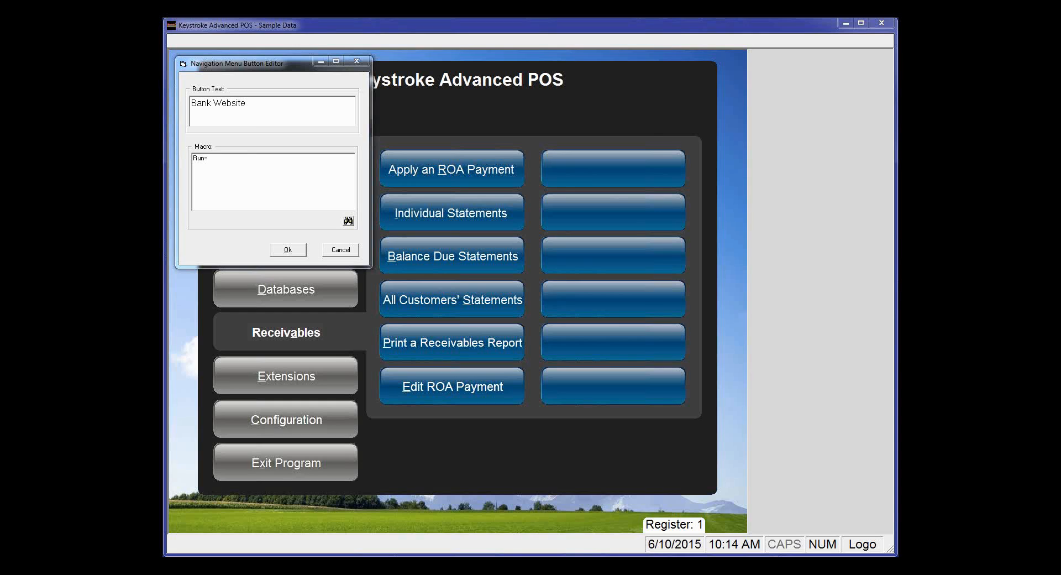
{"action": "type", "text": "\"C:\\Program Files\\Internet Explorer\\iexplore.exe\""}
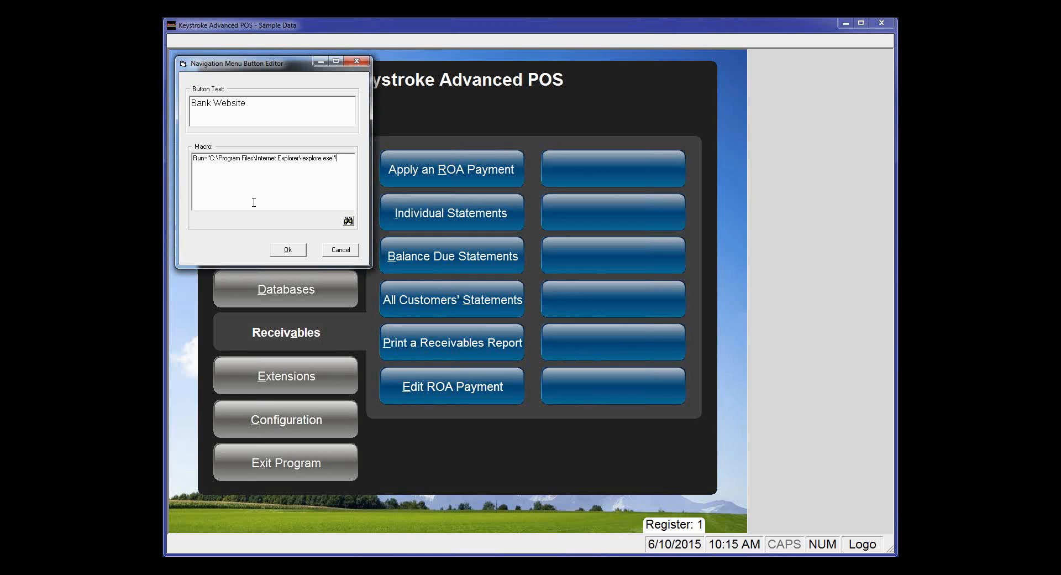
{"action": "type", "text": "ww"}
{"action": "type", "text": "w.e"}
{"action": "type", "text": "fis"}
{"action": "type", "text": "stba"}
{"action": "type", "text": "k.com"}
{"action": "left_click", "coordinate": [288, 250]}
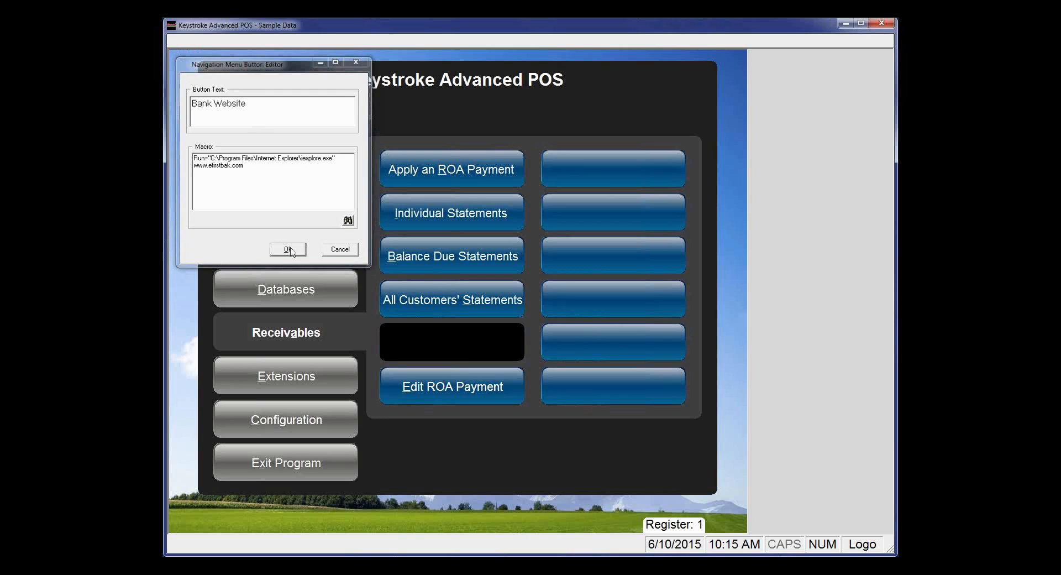
{"action": "left_click", "coordinate": [613, 174]}
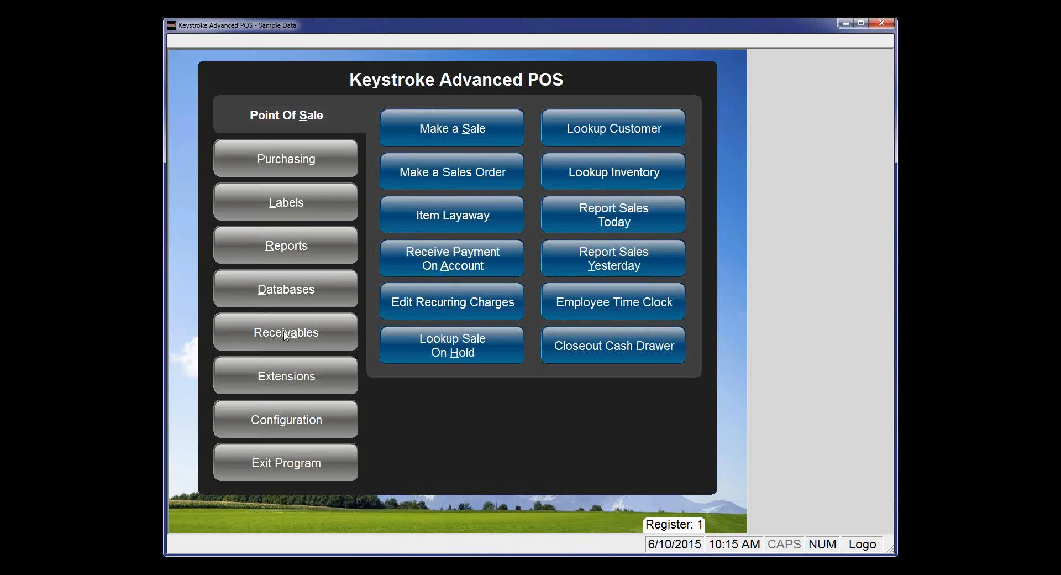
{"action": "left_click", "coordinate": [284, 336]}
{"action": "right_click", "coordinate": [597, 171]}
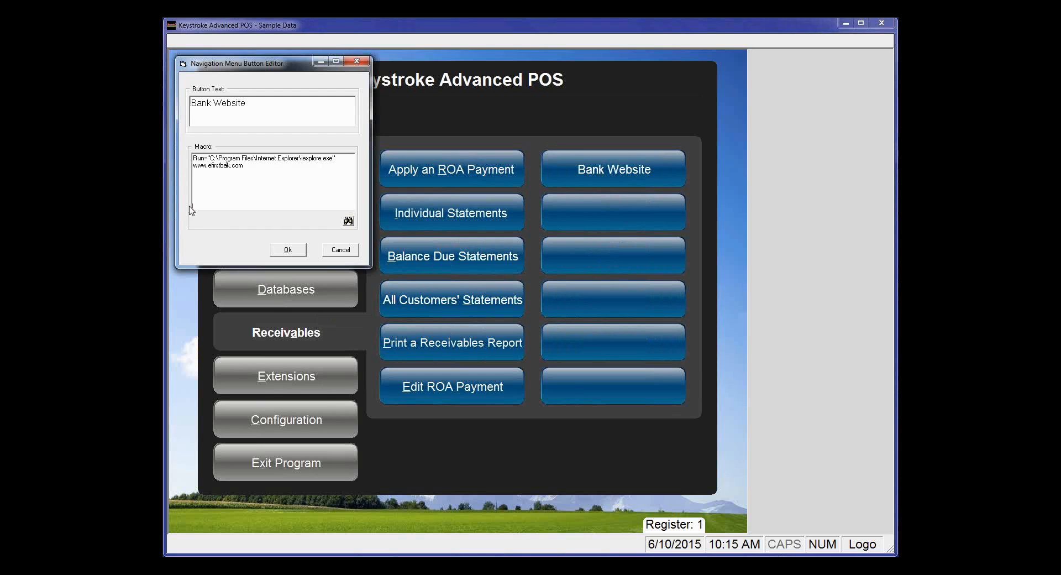
{"action": "type", "text": "n"}
{"action": "left_click", "coordinate": [287, 250]}
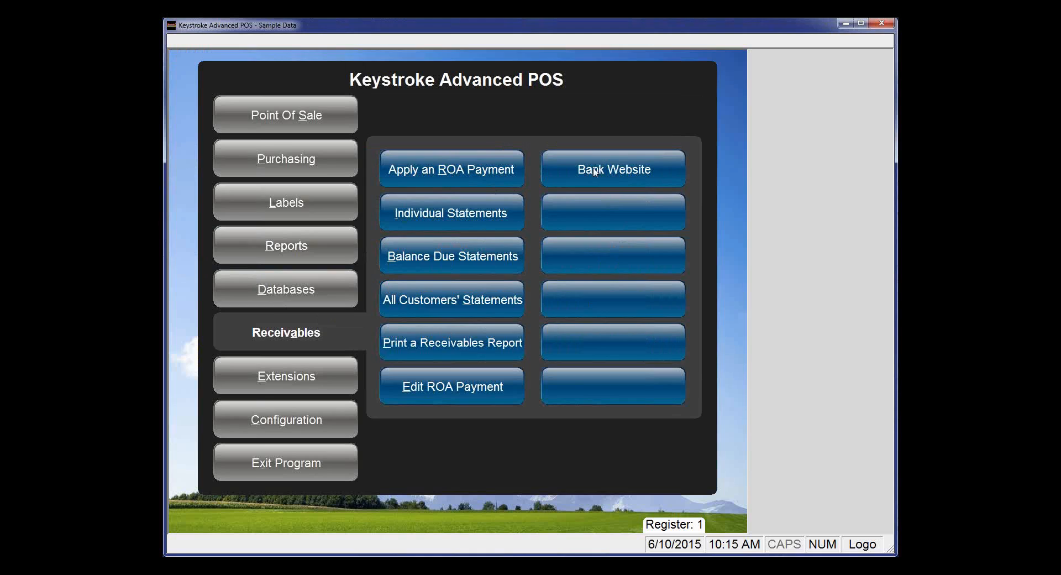
{"action": "left_click", "coordinate": [594, 169]}
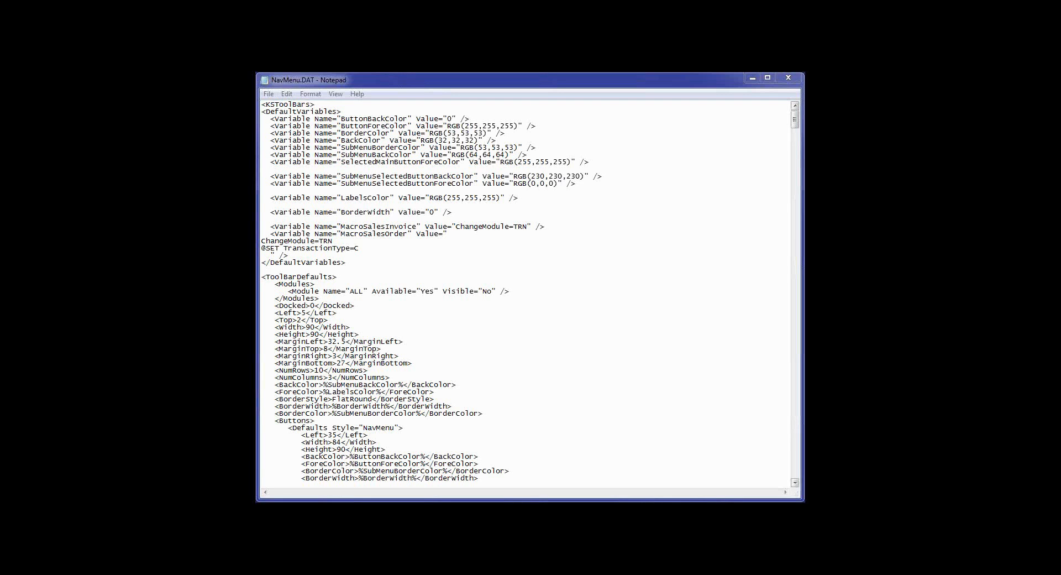
- Scroll NavMenu.DAT in Notepad to the Button Label section, then switch to XML Notepad
{"action": "left_click_drag", "start_coordinate": [799, 126], "coordinate": [799, 134]}
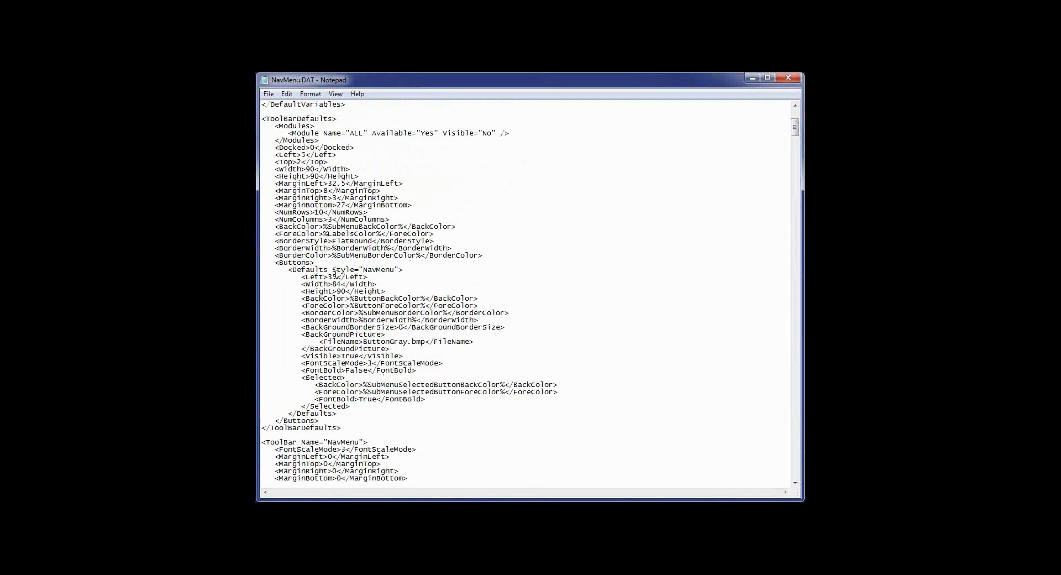
{"action": "scroll", "coordinate": [381, 362], "scroll_direction": "down", "scroll_amount": 13}
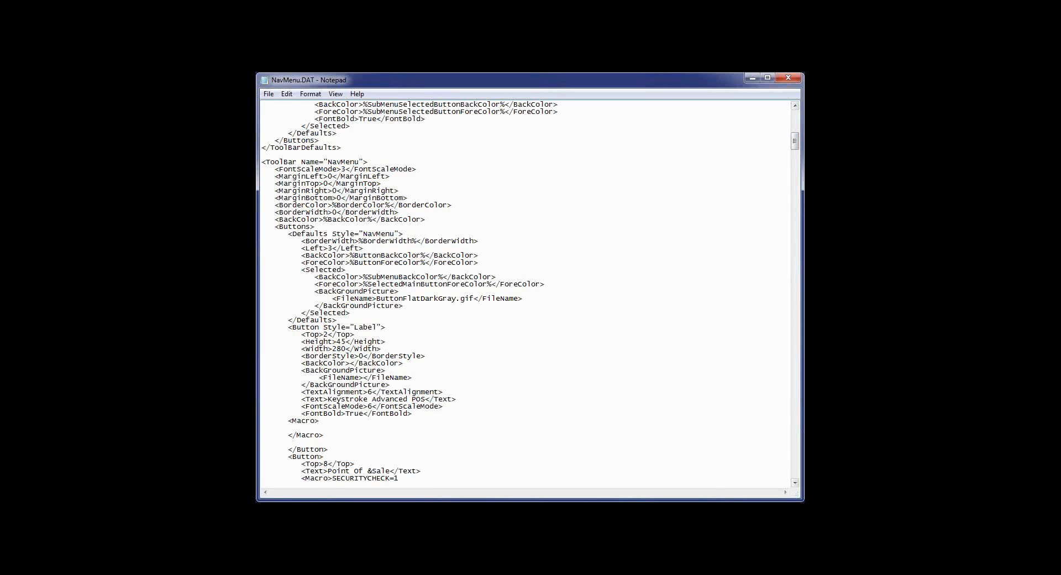
{"action": "key", "text": "alt+Tab"}
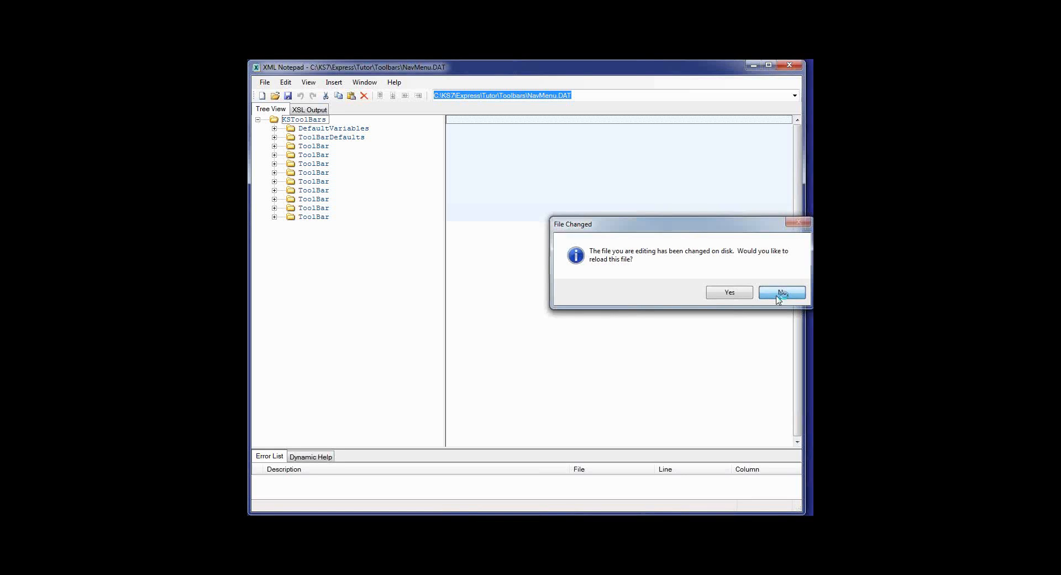
- Decline reloading the file and expand DefaultVariables and its first variable
{"action": "left_click", "coordinate": [782, 293]}
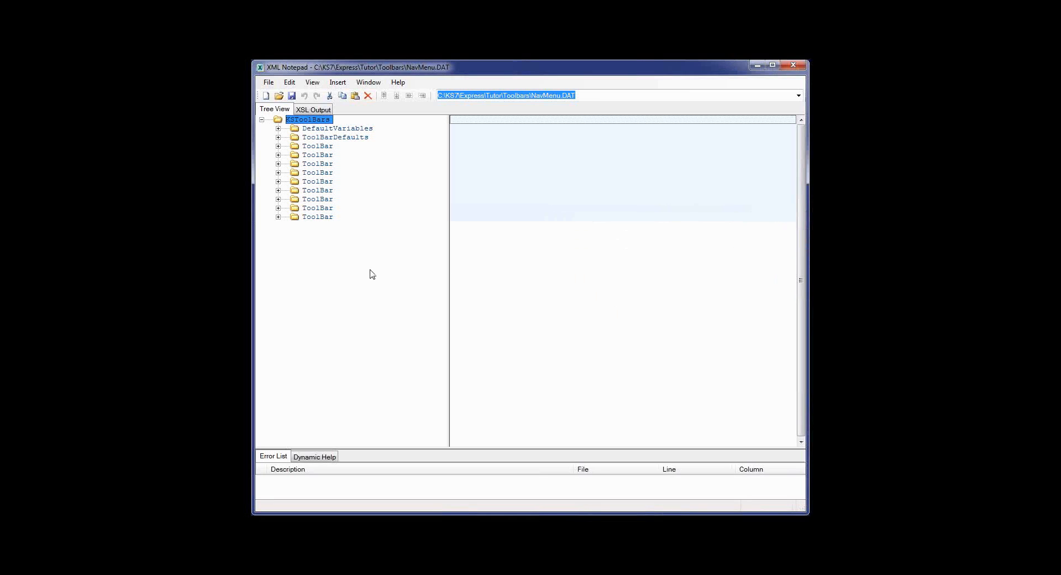
{"action": "double_click", "coordinate": [332, 129]}
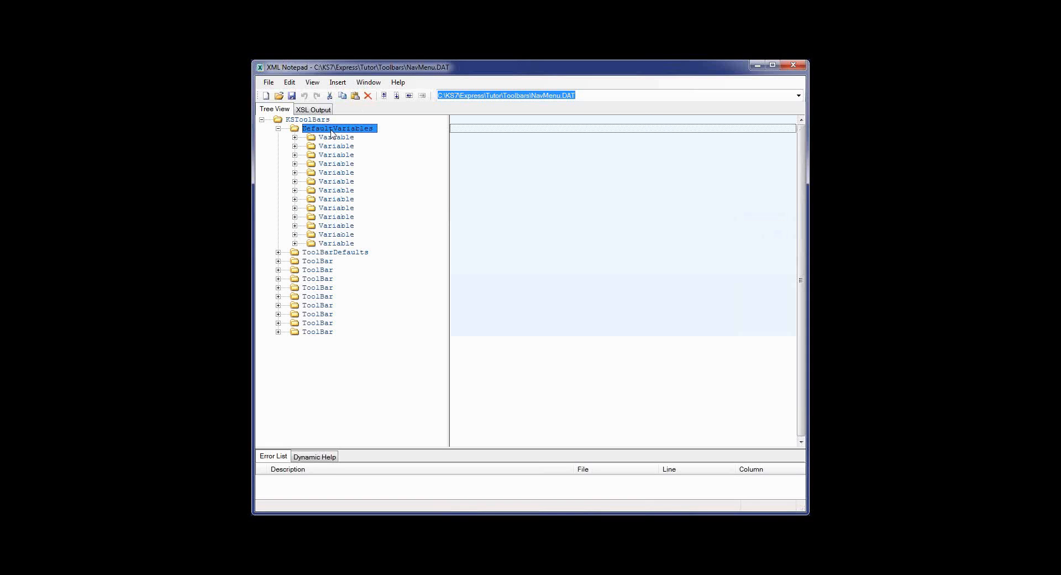
{"action": "double_click", "coordinate": [331, 138]}
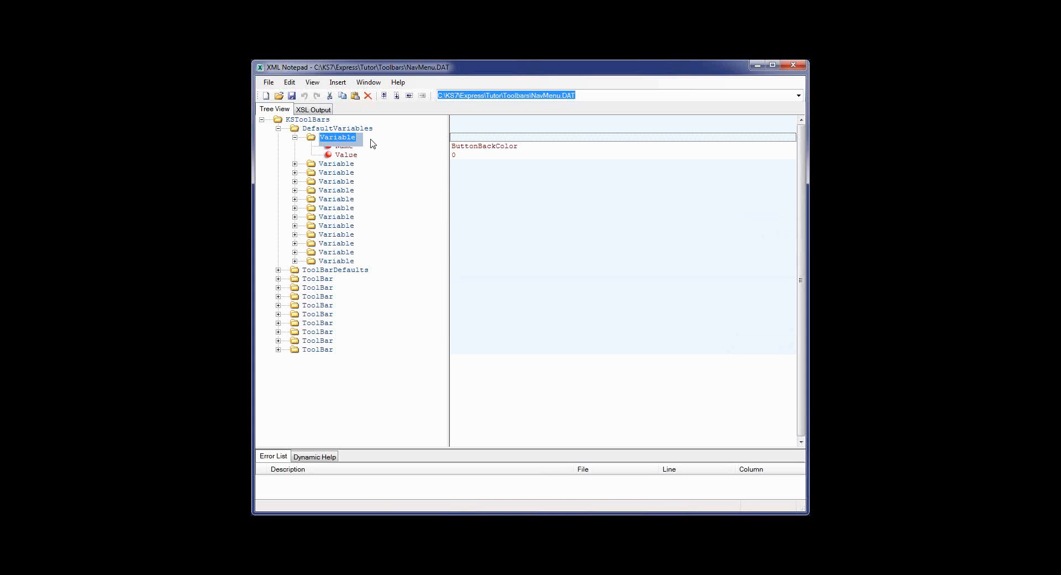
{"action": "key", "text": "Down"}
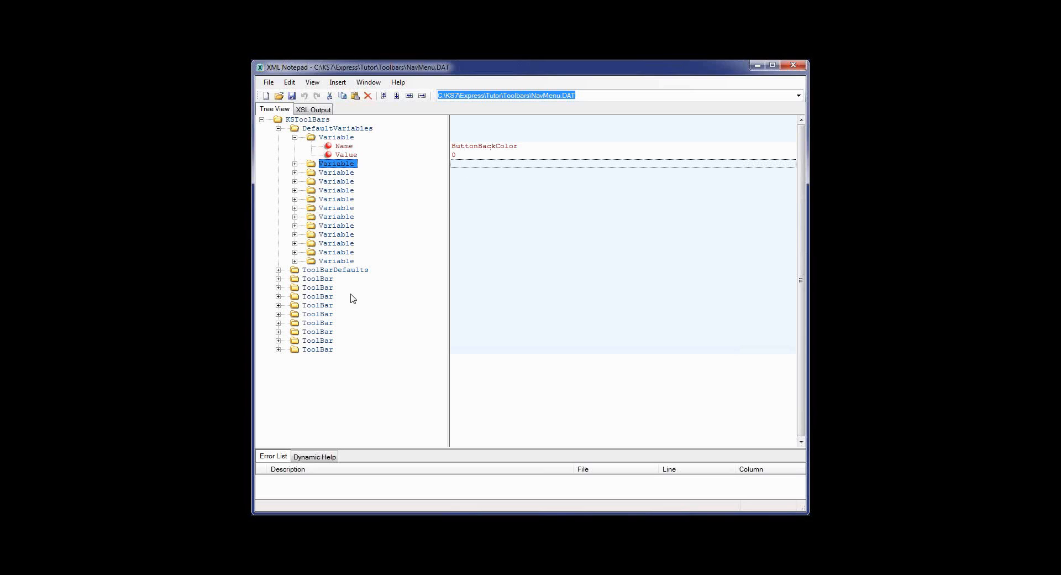
- Expand the NavMenu toolbar, inspect its border, margin and font values, then expand LabelsMenu's Buttons
{"action": "left_click", "coordinate": [319, 288]}
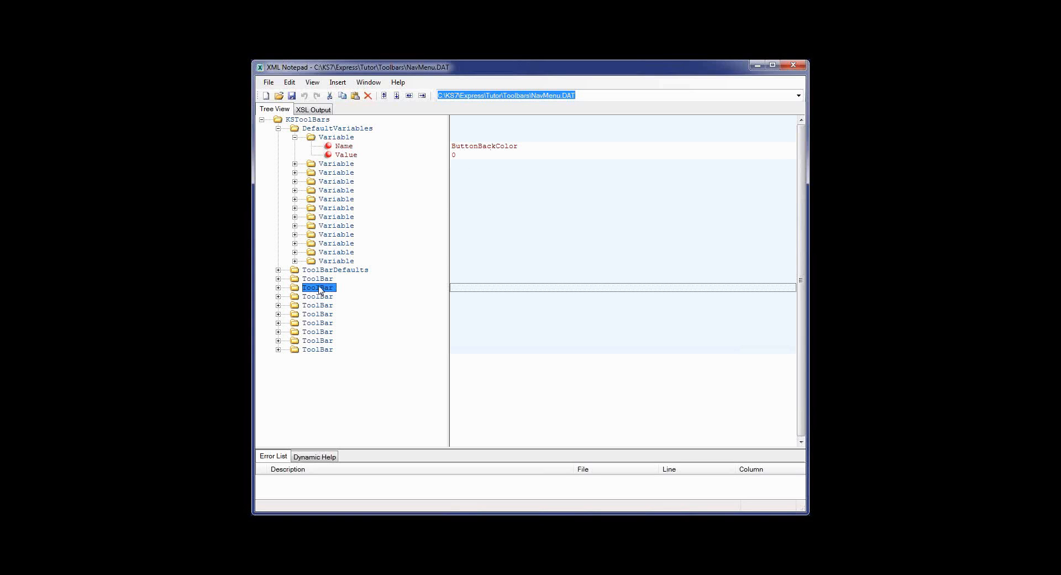
{"action": "left_click", "coordinate": [278, 287]}
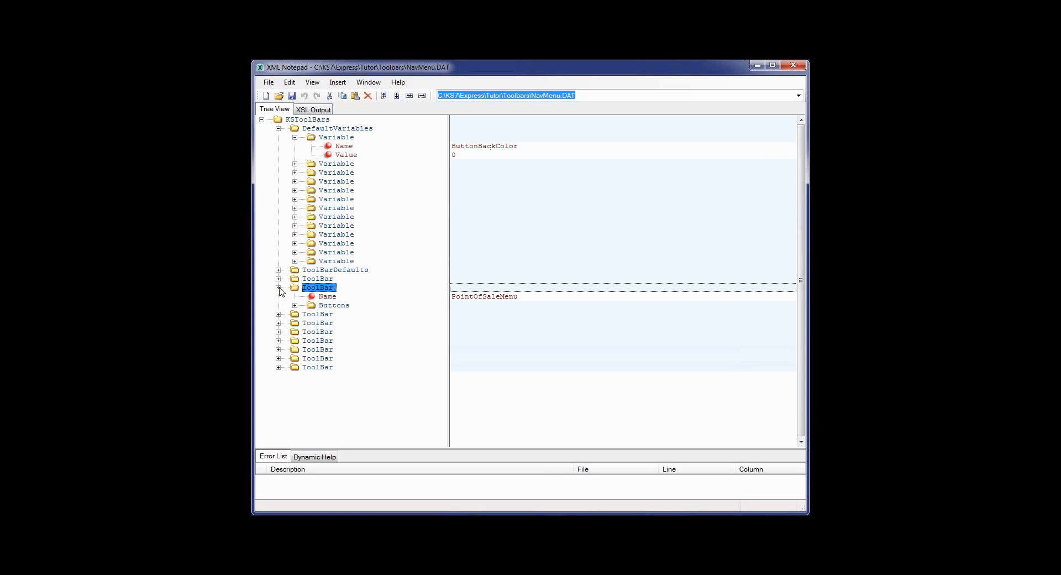
{"action": "left_click", "coordinate": [279, 278]}
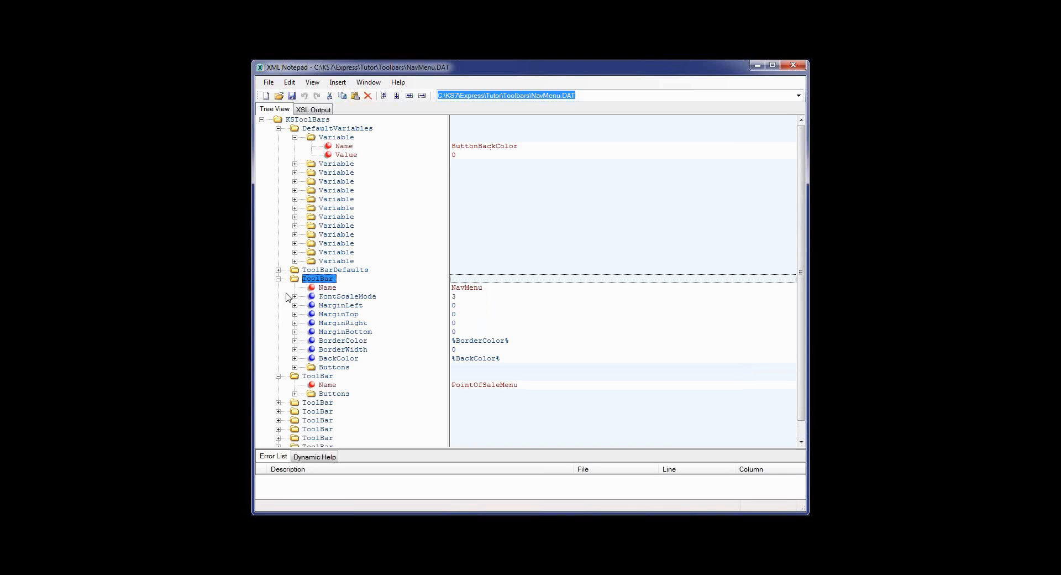
{"action": "scroll", "coordinate": [296, 300], "scroll_direction": "down", "scroll_amount": 1}
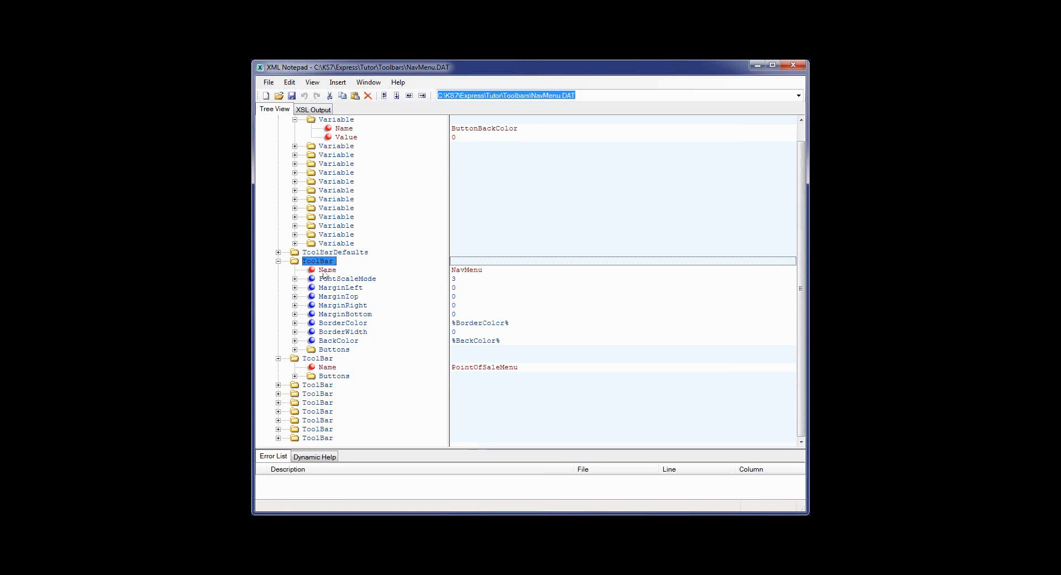
{"action": "left_click", "coordinate": [339, 325]}
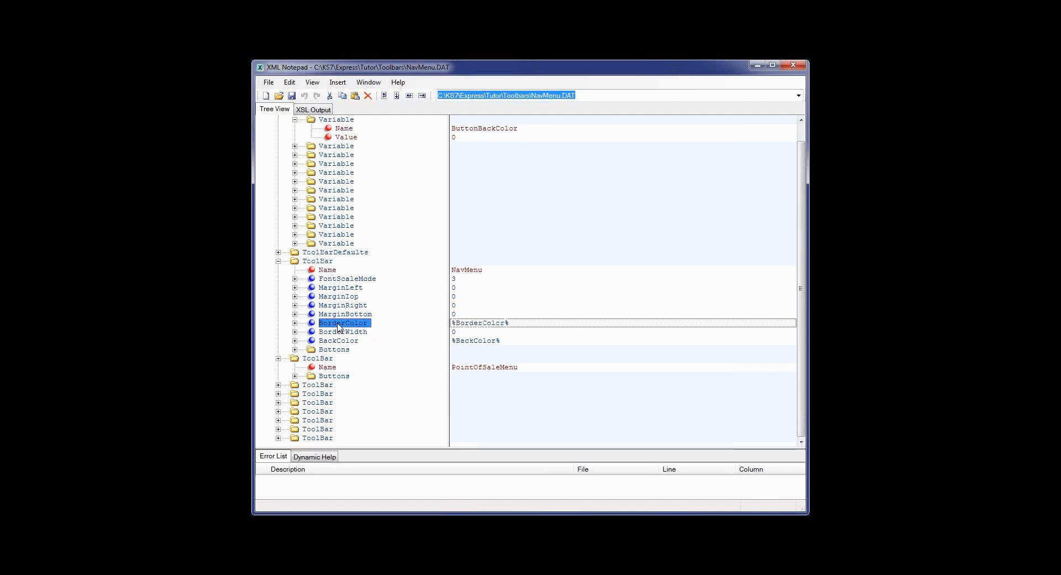
{"action": "left_click", "coordinate": [338, 307]}
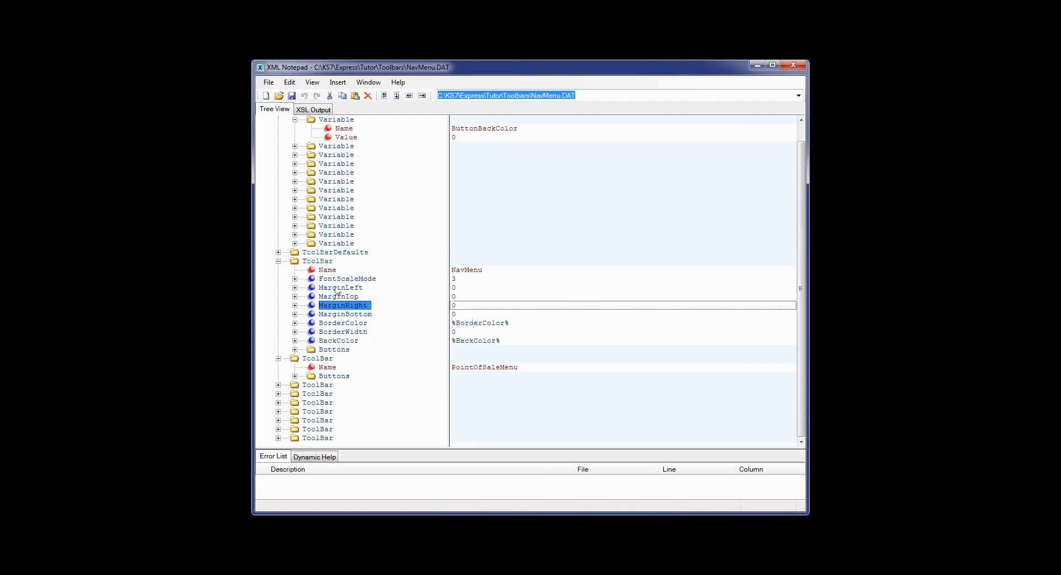
{"action": "left_click", "coordinate": [333, 282]}
{"action": "left_click", "coordinate": [335, 334]}
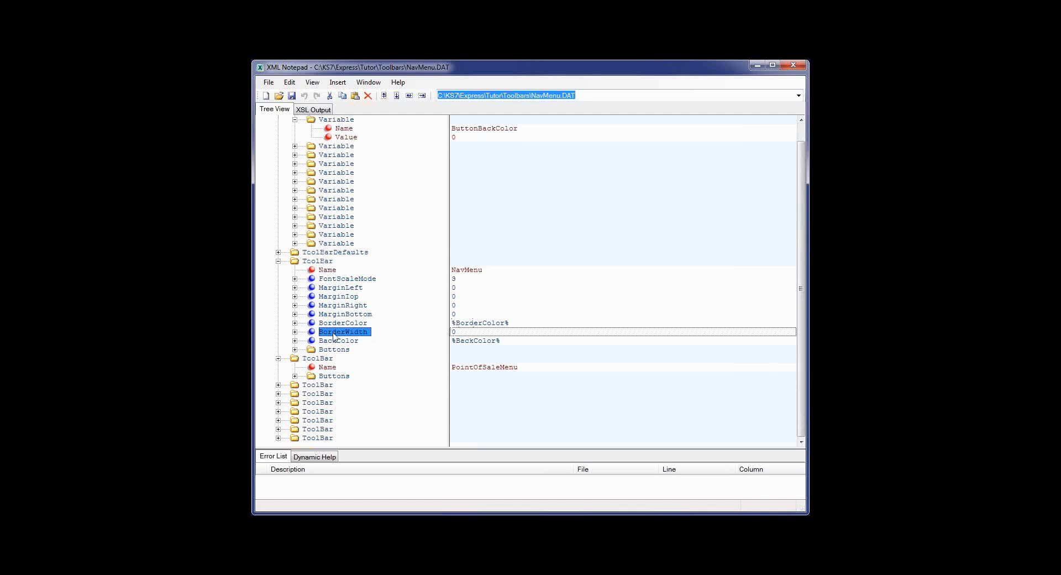
{"action": "double_click", "coordinate": [317, 394]}
{"action": "double_click", "coordinate": [327, 411]}
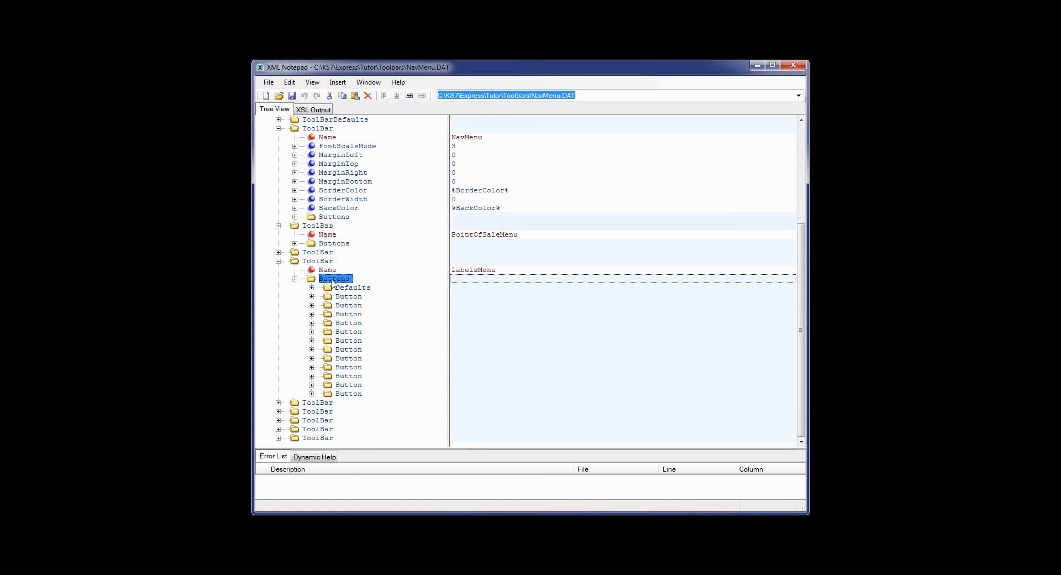
- Select the LabelsMenu toolbar's Name entry, leaving its name unchanged
{"action": "left_click", "coordinate": [328, 271]}
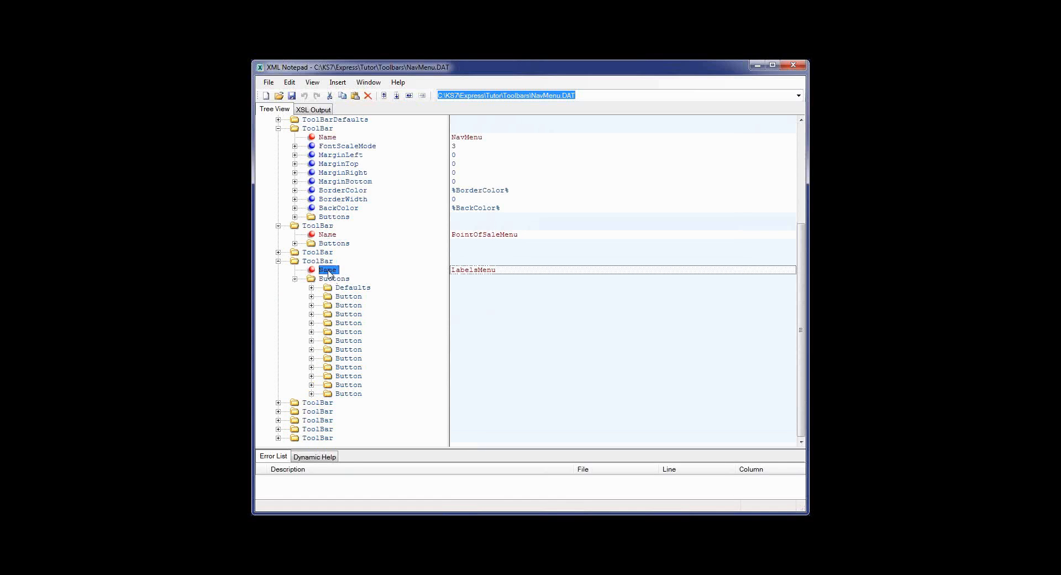
{"action": "left_click", "coordinate": [328, 270]}
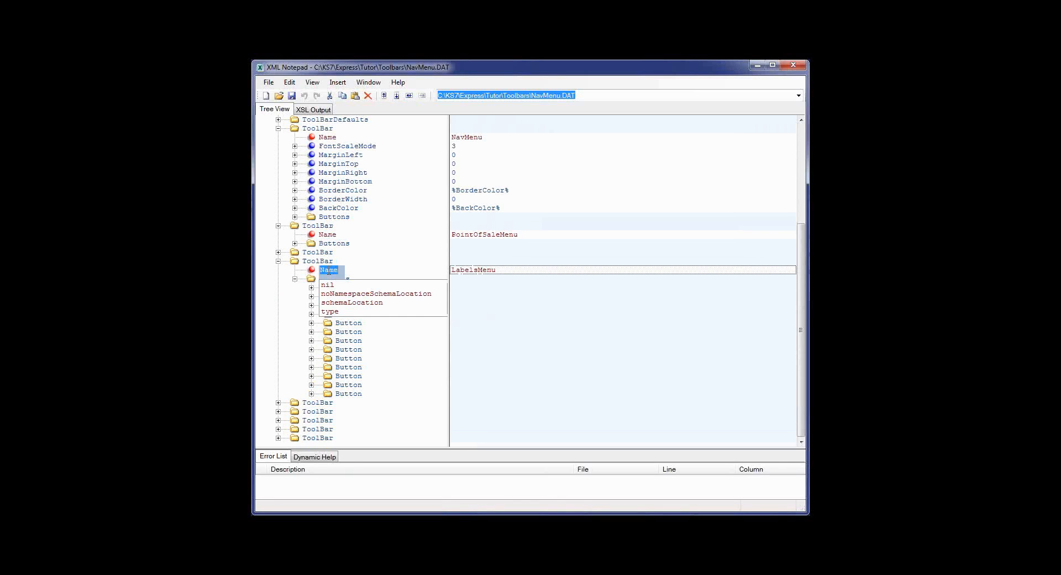
{"action": "left_click", "coordinate": [351, 326]}
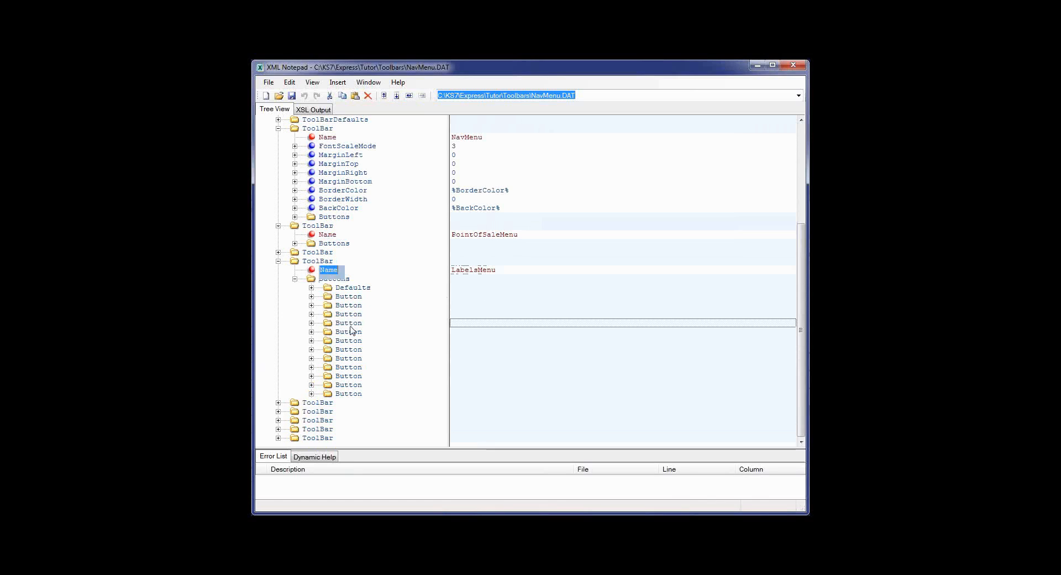
- Expand the Print Customer Labels button to check its Top value 41 and FontScaleMode, then return to Keystroke POS
{"action": "double_click", "coordinate": [350, 326]}
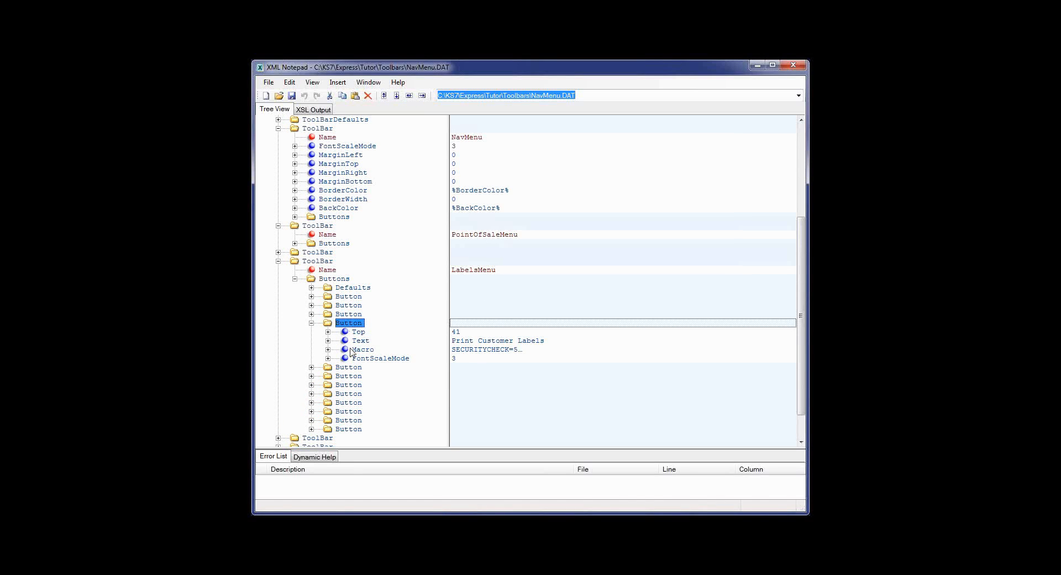
{"action": "left_click", "coordinate": [358, 333]}
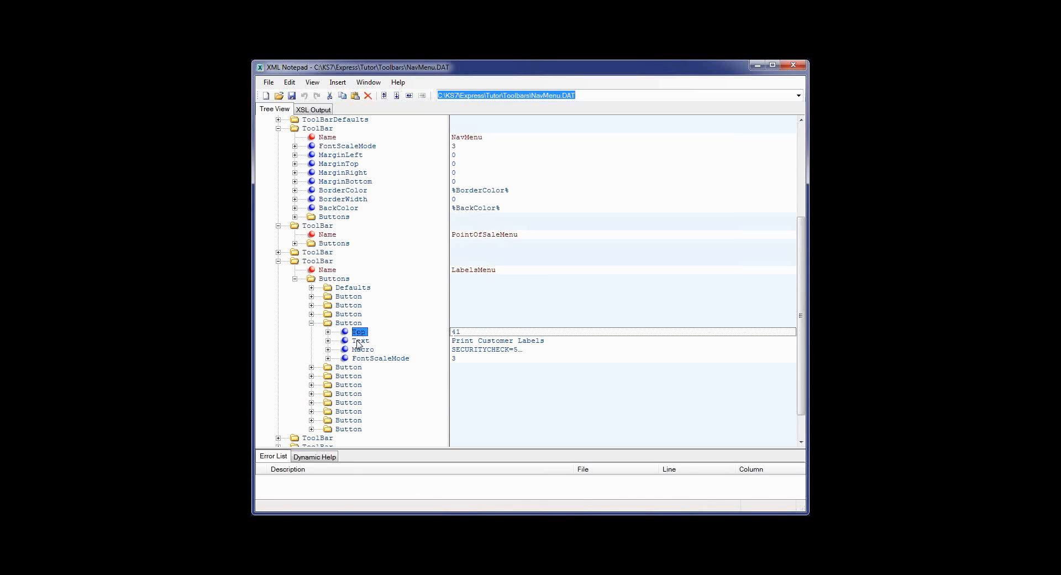
{"action": "left_click", "coordinate": [360, 342]}
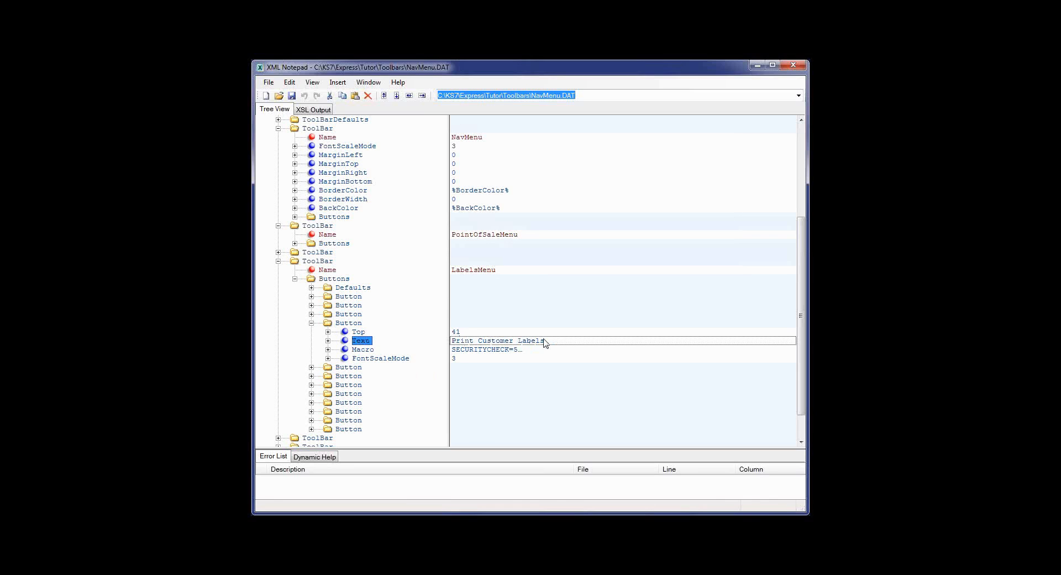
{"action": "left_click", "coordinate": [372, 359]}
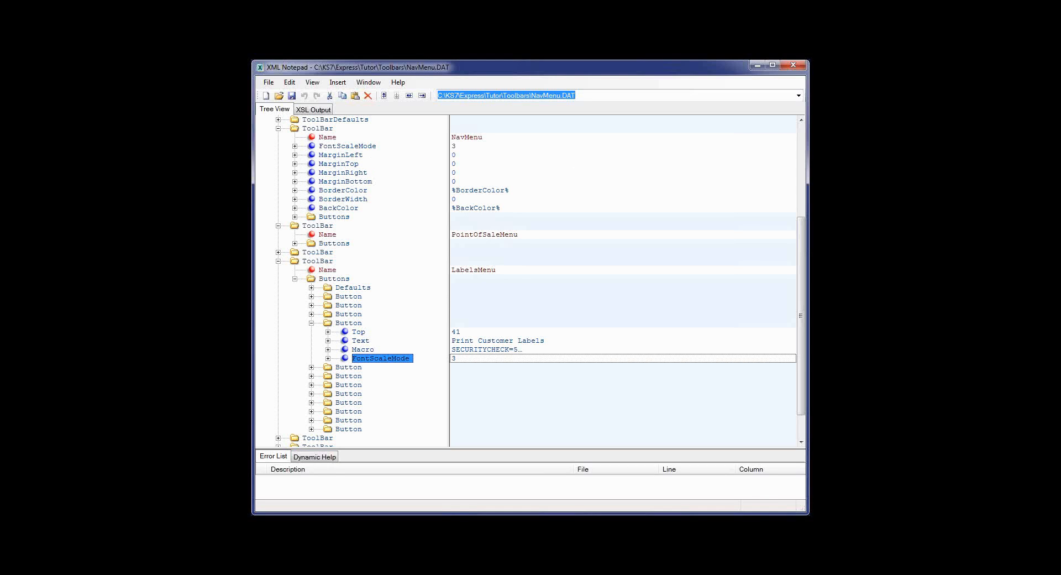
{"action": "key", "text": "alt+Tab"}
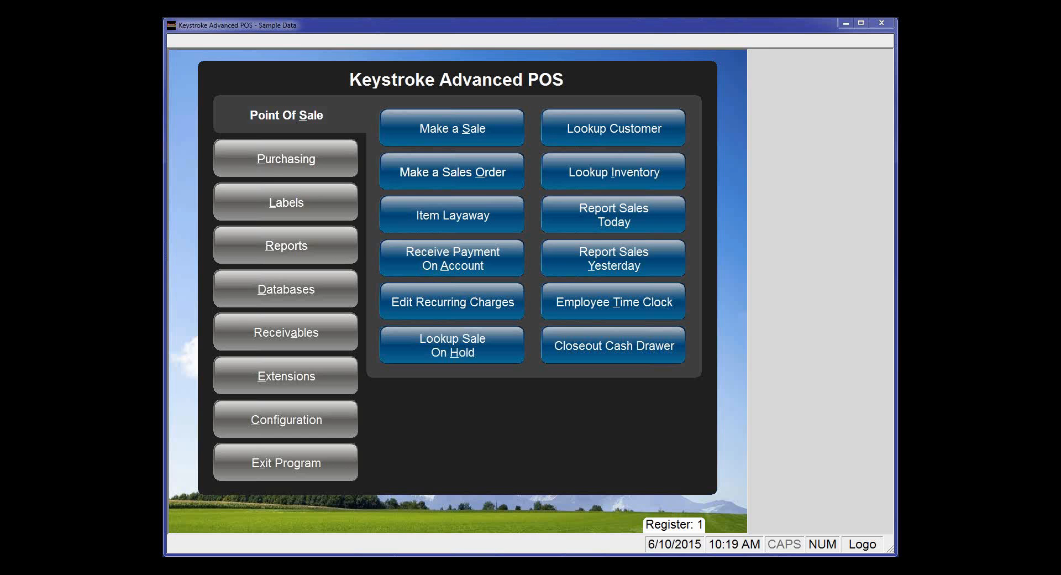
- View the Make a Sales Order button in the Navigation Menu Button Editor, then return to the slide show
{"action": "right_click", "coordinate": [435, 174]}
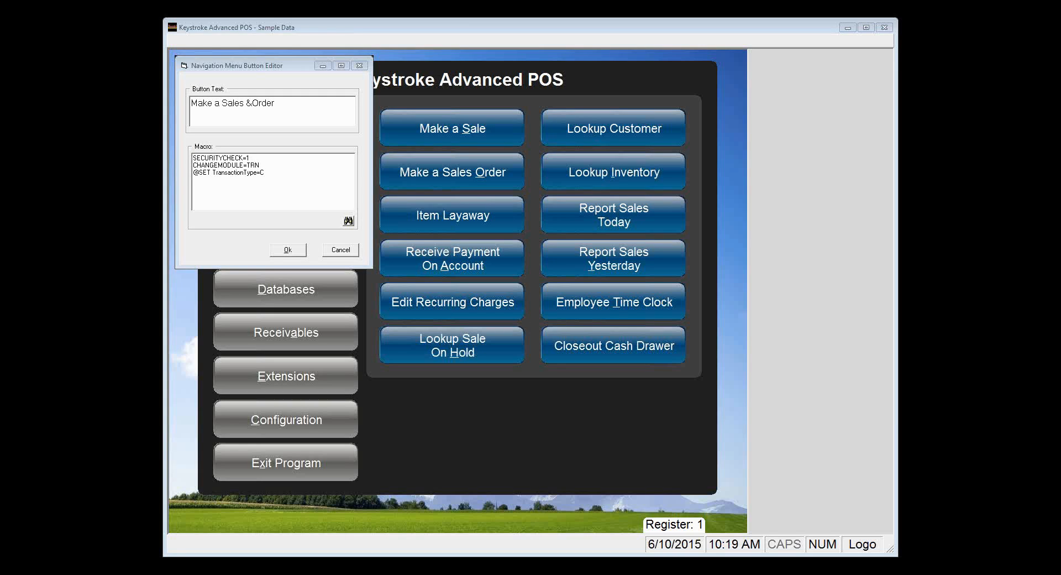
{"action": "key", "text": "alt+Tab"}
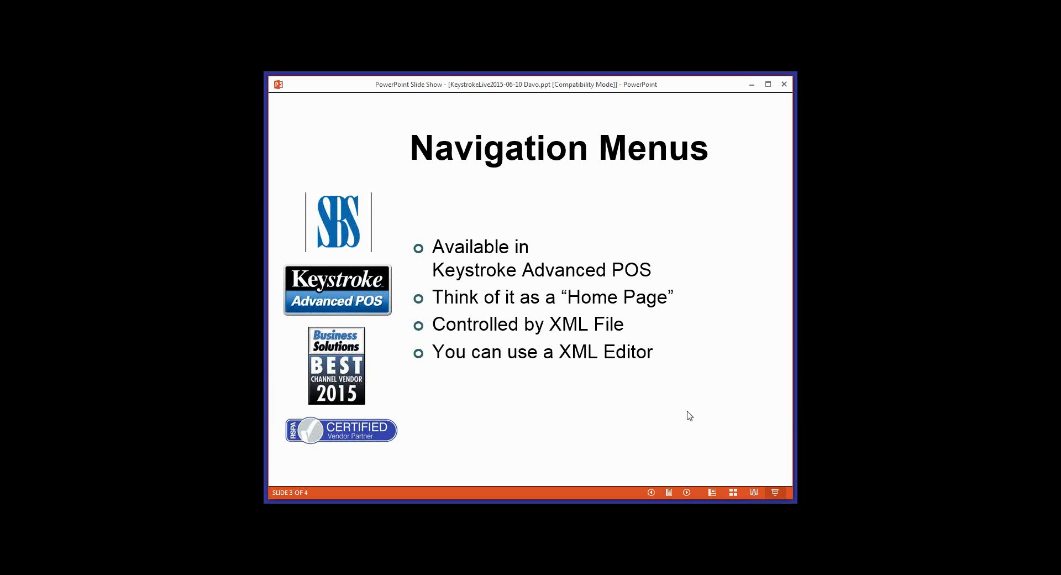